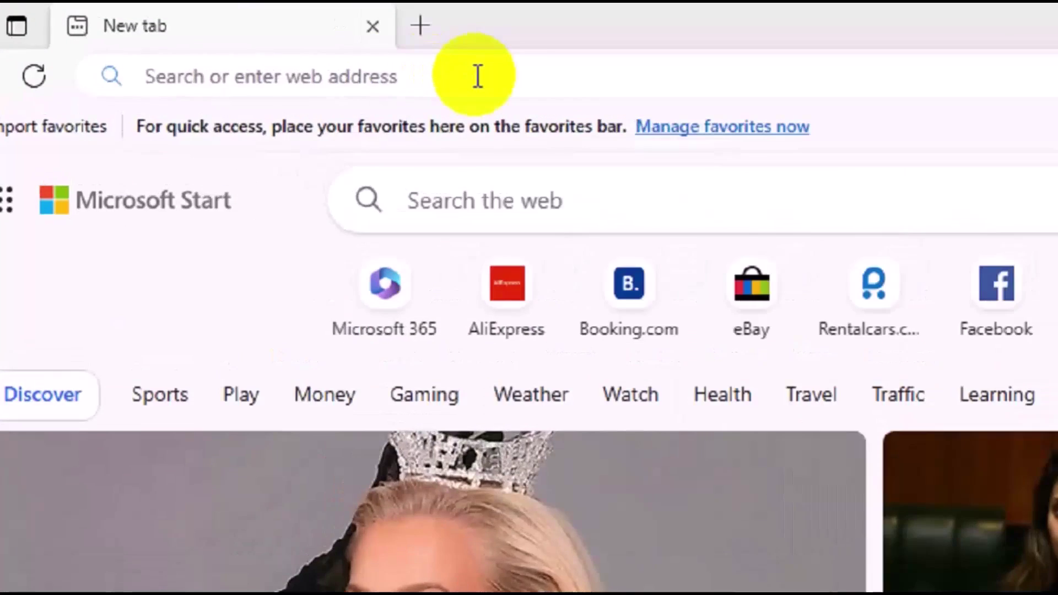
Search the web for 'bing' from the Edge address bar
{"action": "left_click", "coordinate": [284, 44]}
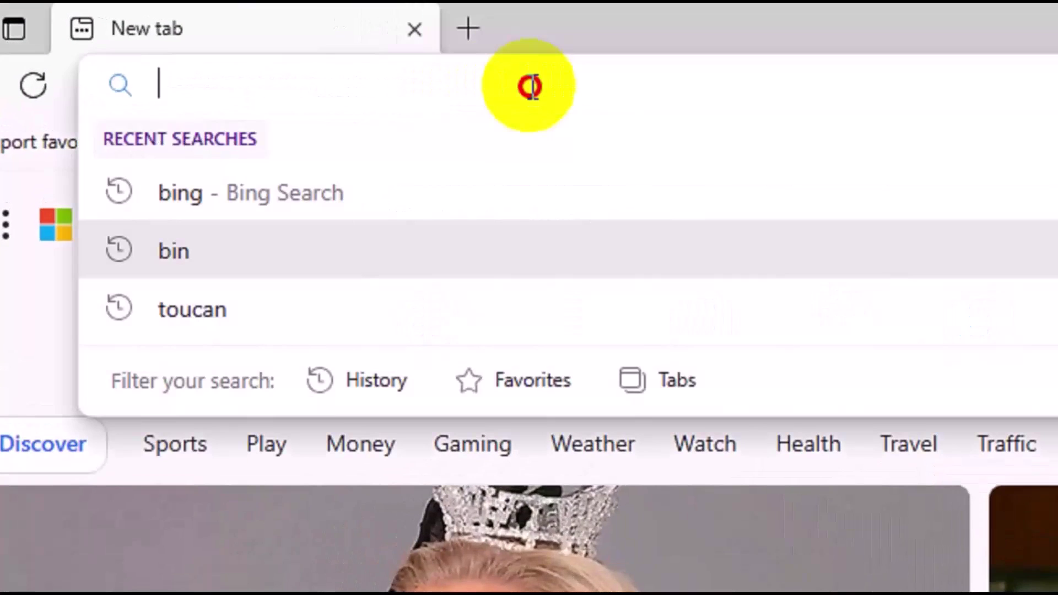
{"action": "type", "text": "bing"}
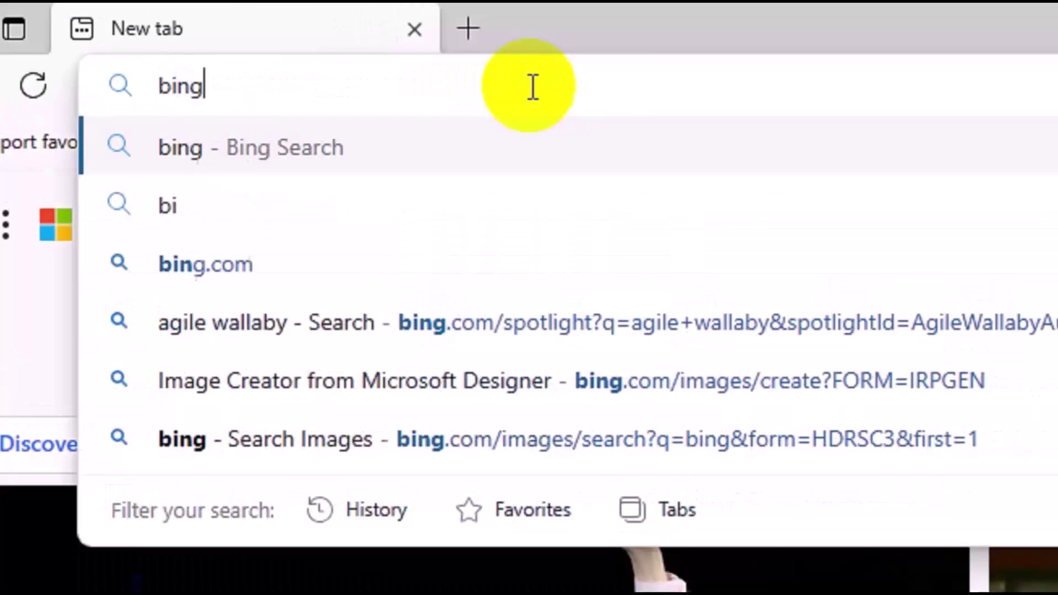
{"action": "key", "text": "Return"}
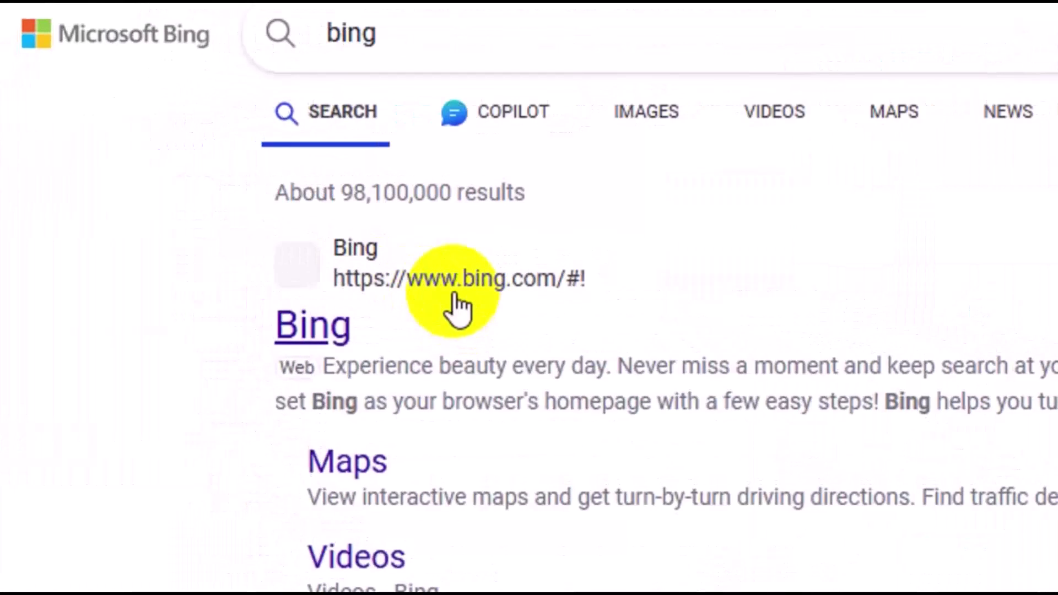
Go to bing.com, then Images, then Create to reach the AI image creator
{"action": "left_click", "coordinate": [455, 301]}
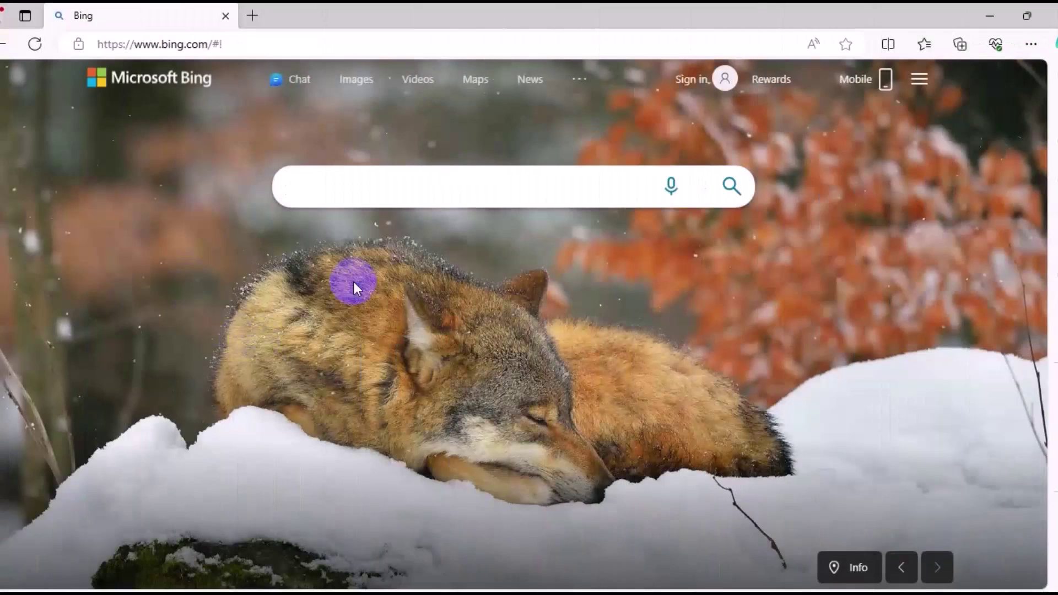
{"action": "left_click", "coordinate": [362, 87]}
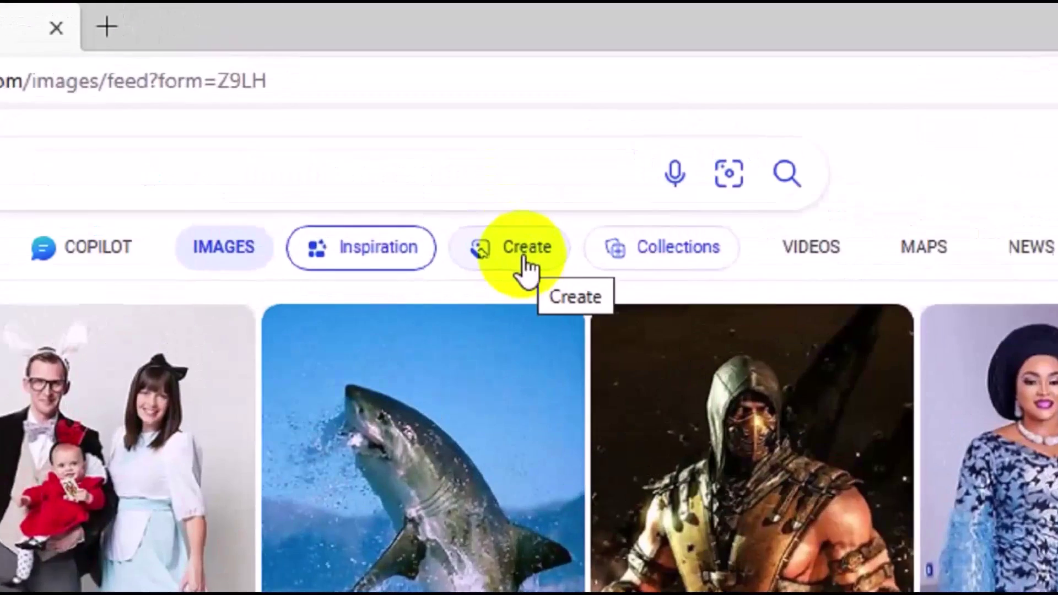
{"action": "left_click", "coordinate": [475, 145]}
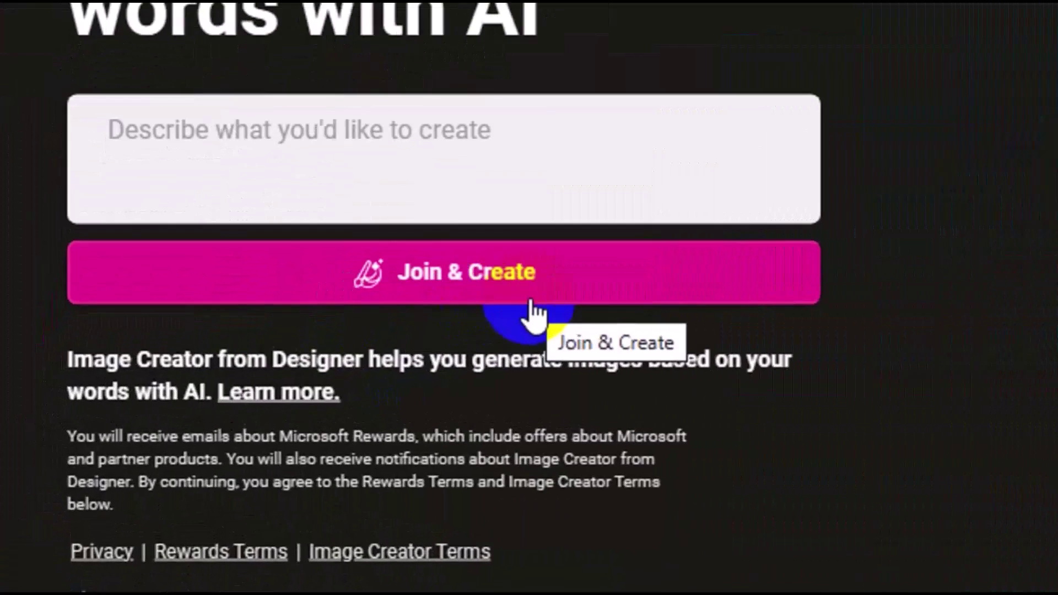
Choose Join & Create, continue to Microsoft sign-in, and pick 'Create one!' for a new account
{"action": "left_click", "coordinate": [491, 284]}
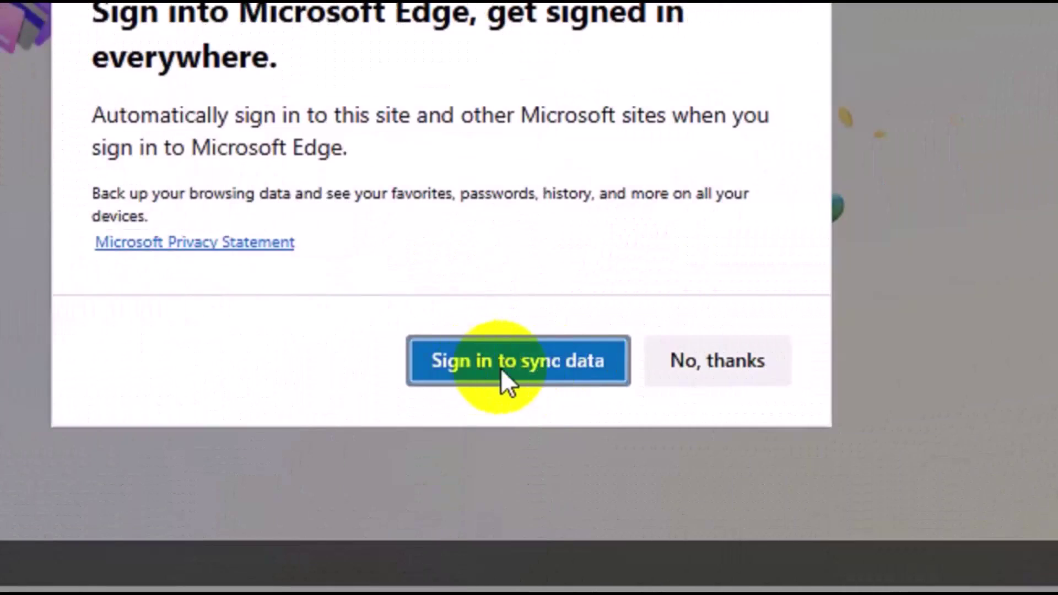
{"action": "left_click", "coordinate": [500, 367]}
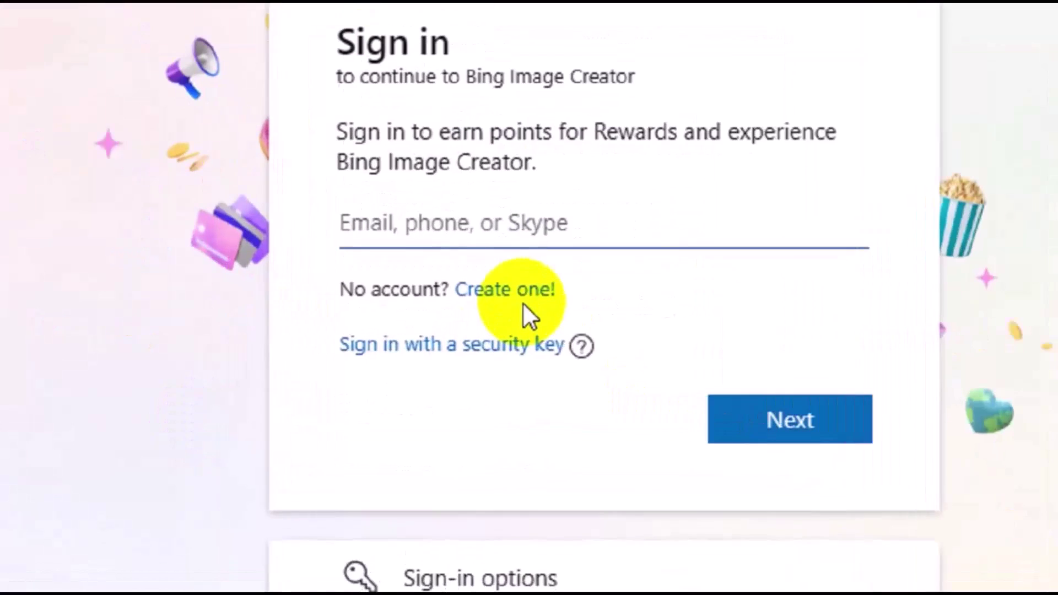
{"action": "left_click", "coordinate": [530, 291]}
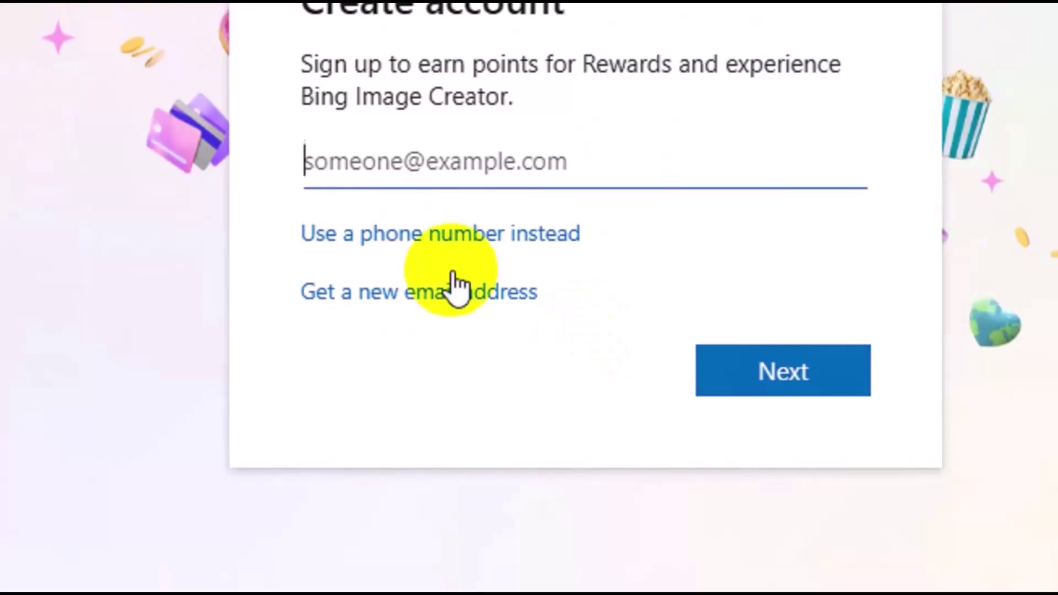
{"action": "left_click", "coordinate": [466, 318]}
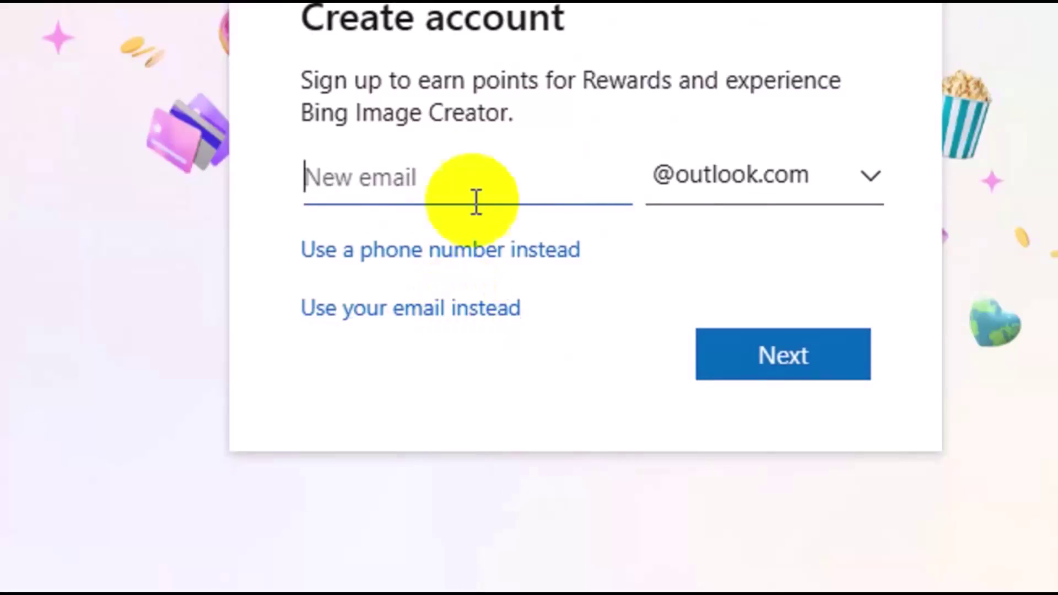
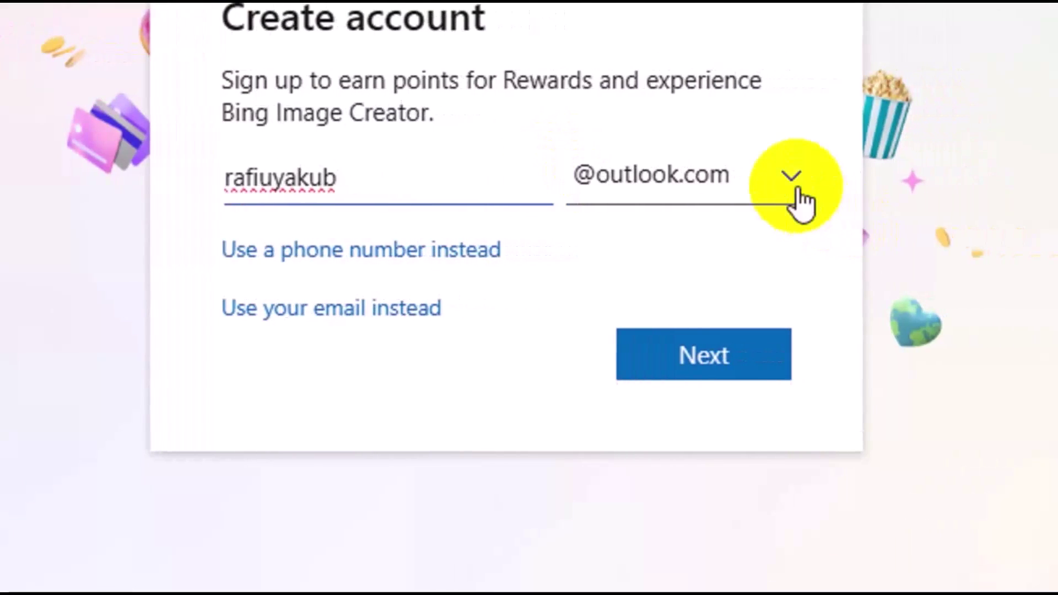
{"action": "left_click", "coordinate": [795, 187]}
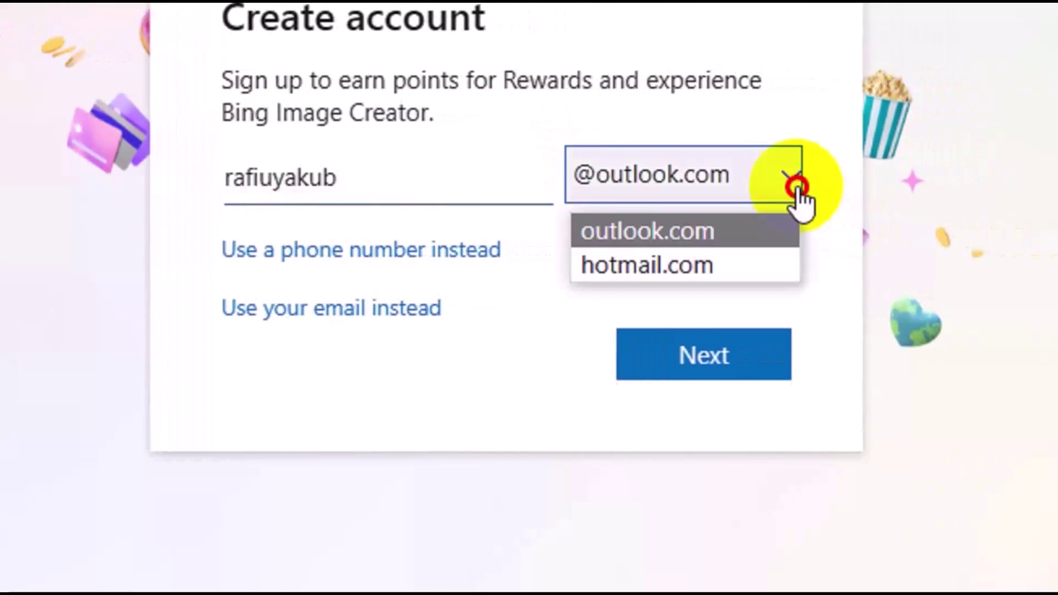
{"action": "left_click", "coordinate": [728, 240]}
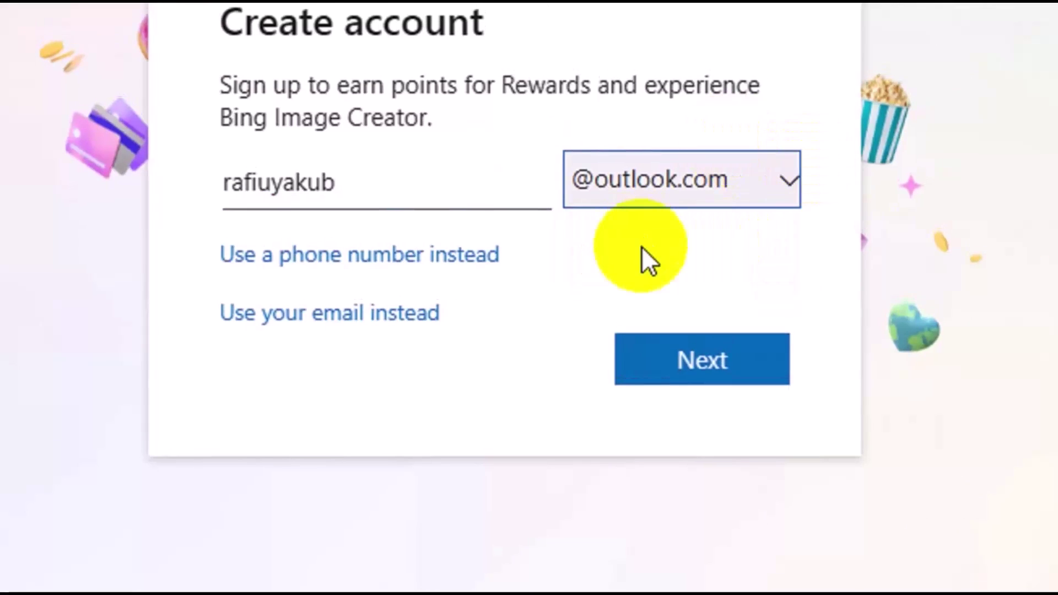
{"action": "left_click", "coordinate": [683, 368]}
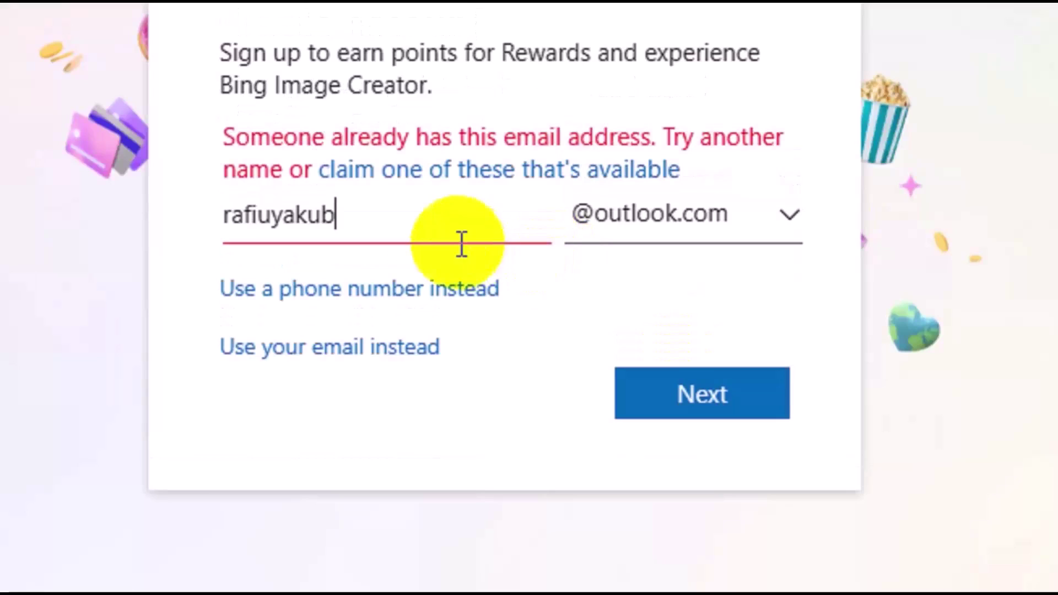
Add digits to the username after the first address is taken, and resubmit it
{"action": "left_click", "coordinate": [436, 232]}
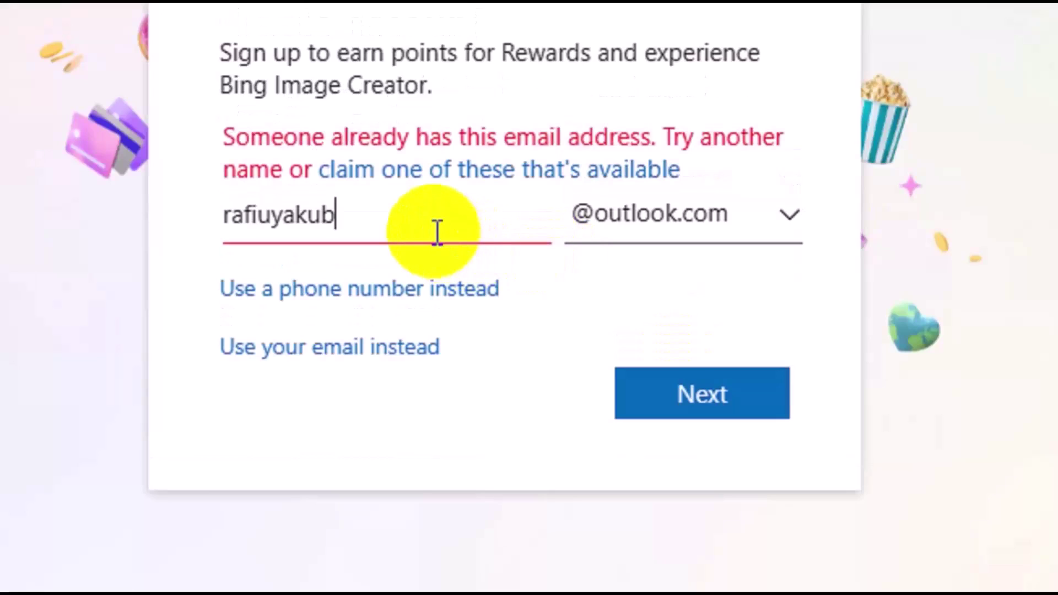
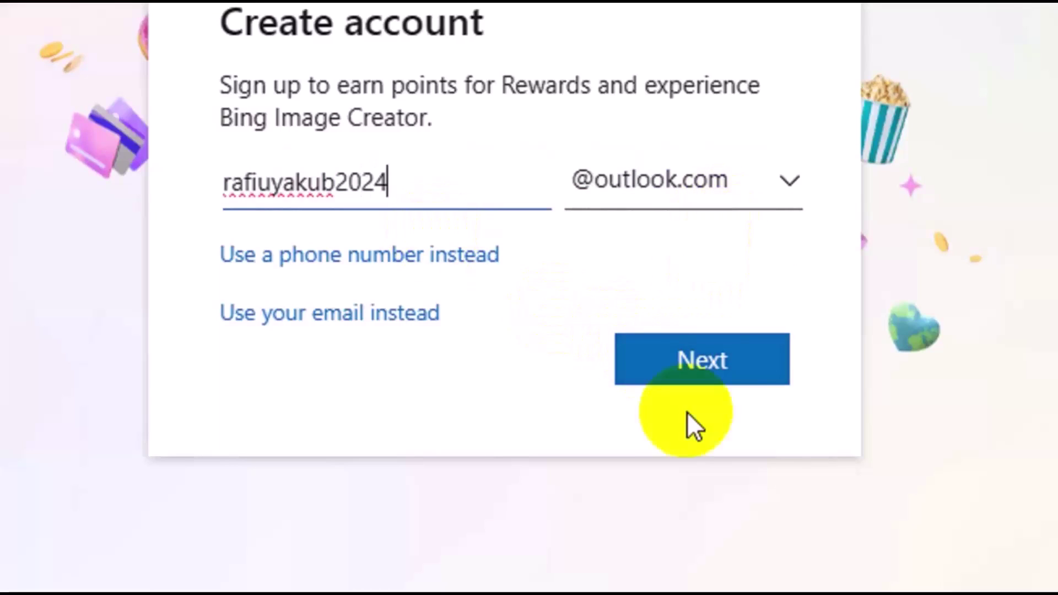
{"action": "left_click", "coordinate": [733, 370]}
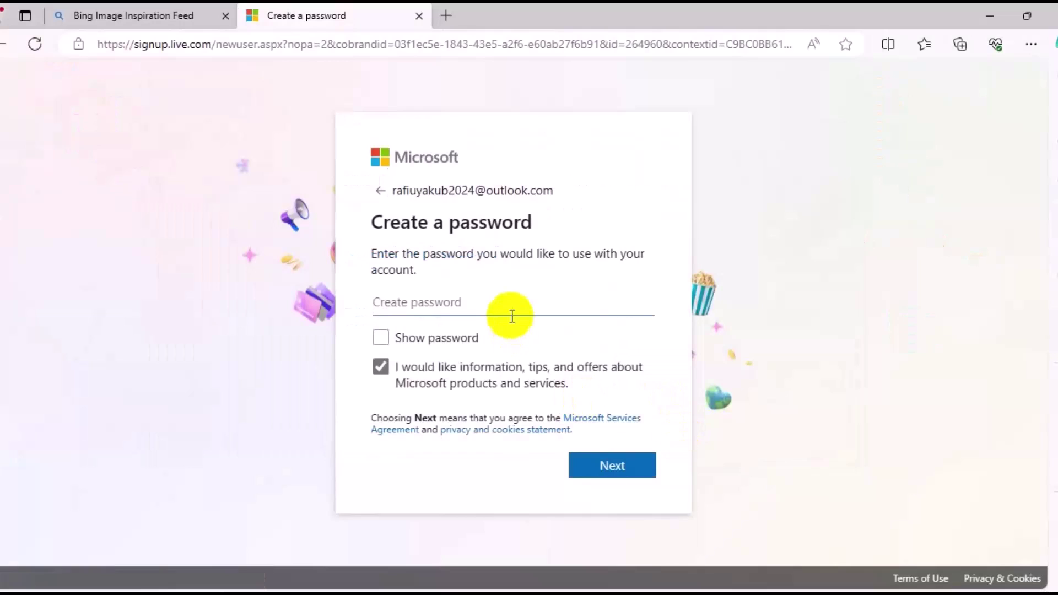
{"action": "left_click", "coordinate": [511, 315]}
Set the account password and dismiss Edge's save-password offer
{"action": "type", "text": "•"}
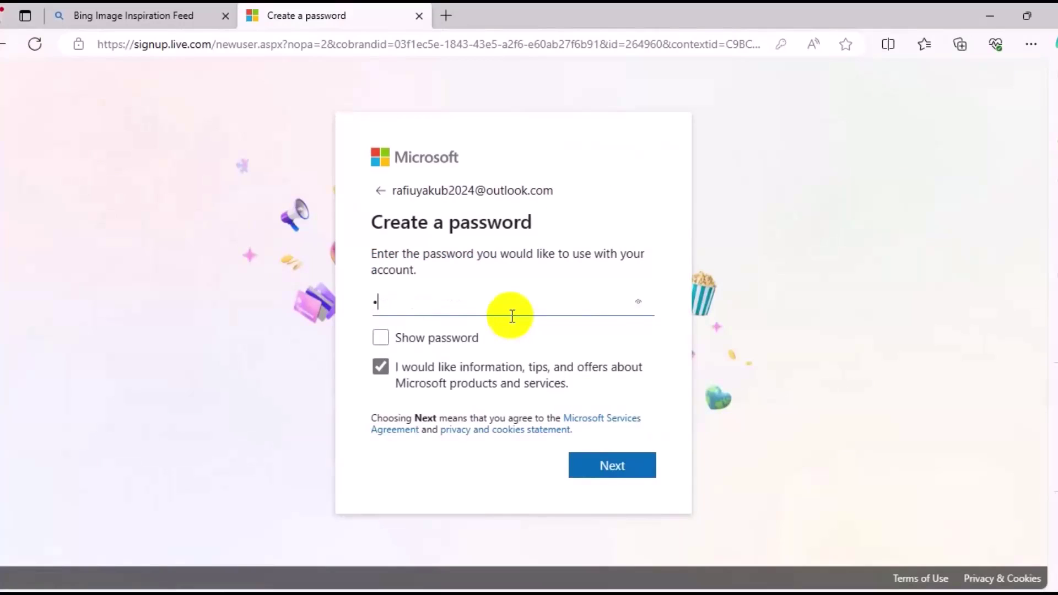
{"action": "left_click", "coordinate": [767, 449]}
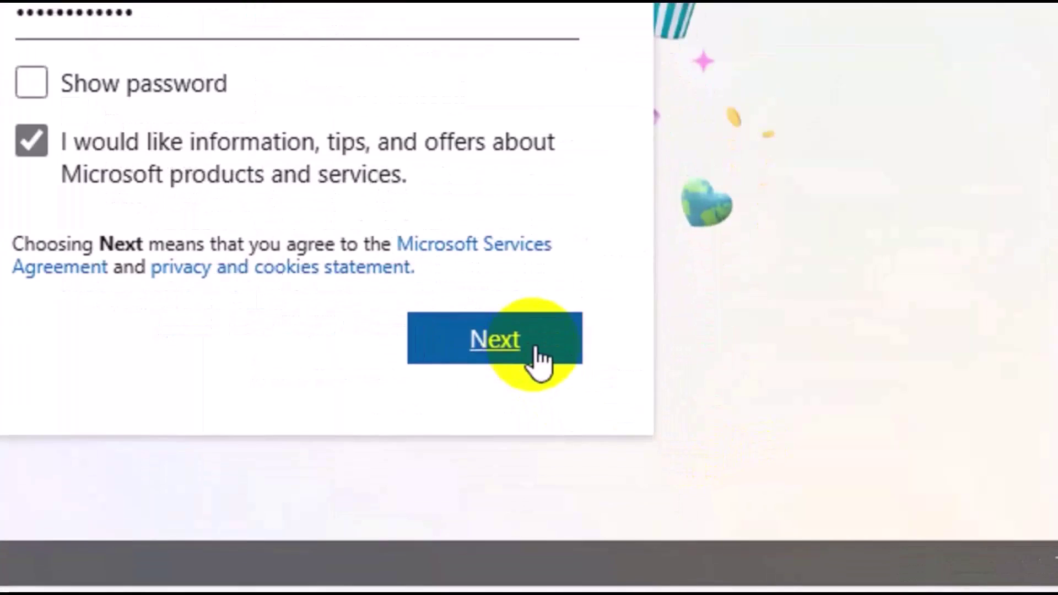
{"action": "left_click", "coordinate": [534, 352]}
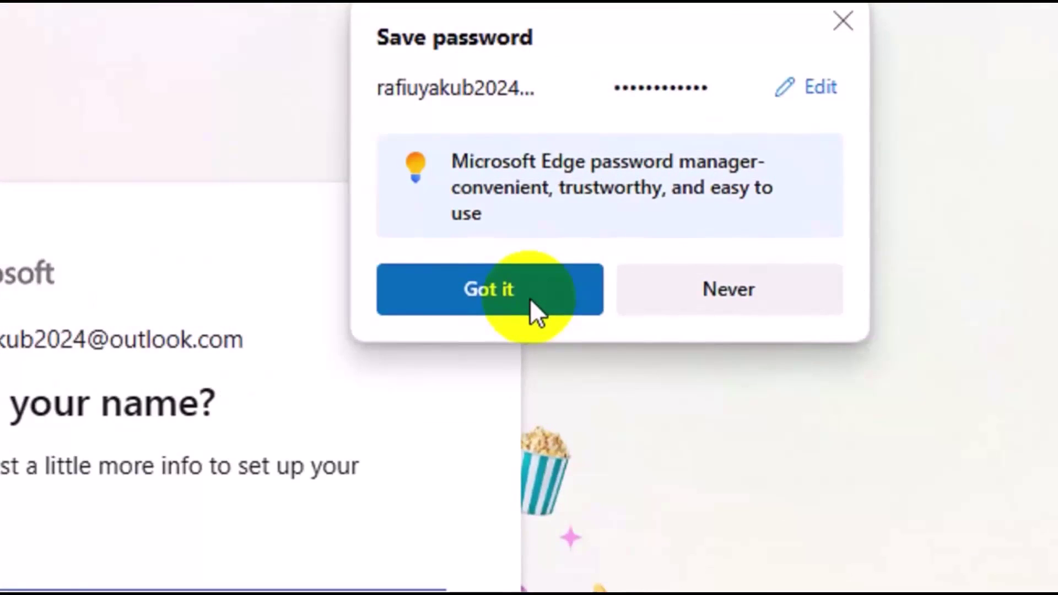
{"action": "left_click", "coordinate": [495, 289]}
Fill in the person's first and last name and continue
{"action": "left_click", "coordinate": [153, 573]}
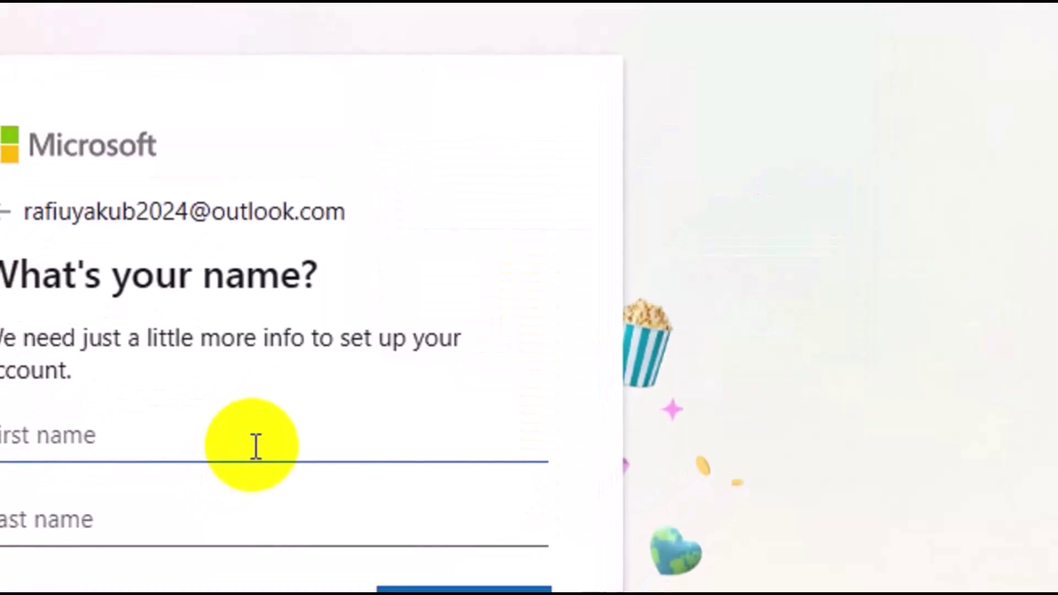
{"action": "left_click", "coordinate": [234, 538]}
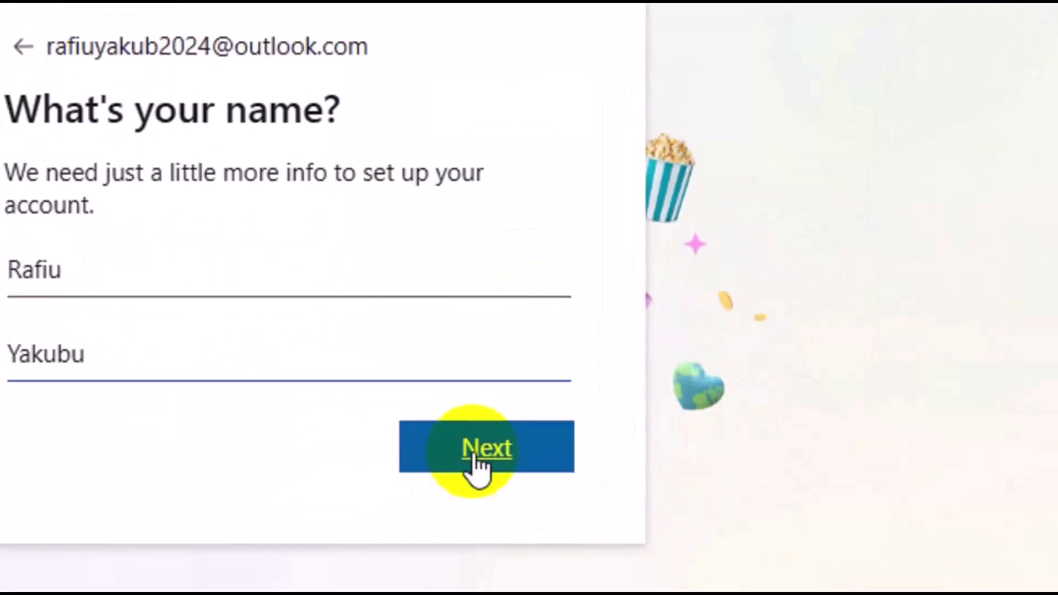
{"action": "left_click", "coordinate": [474, 455]}
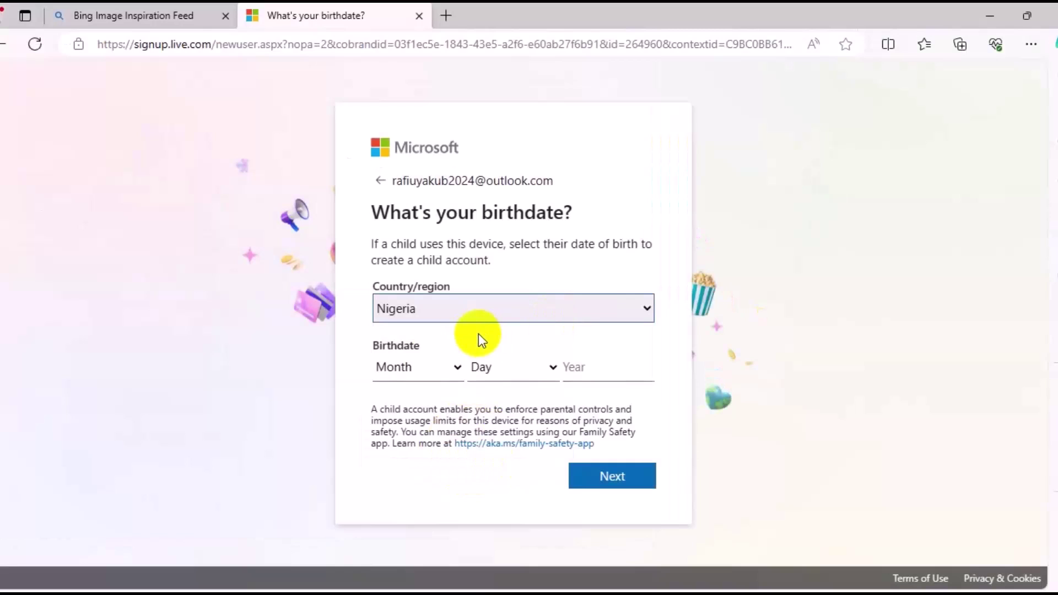
Enter the account holder's birth month, day and year and submit
{"action": "left_click", "coordinate": [438, 369]}
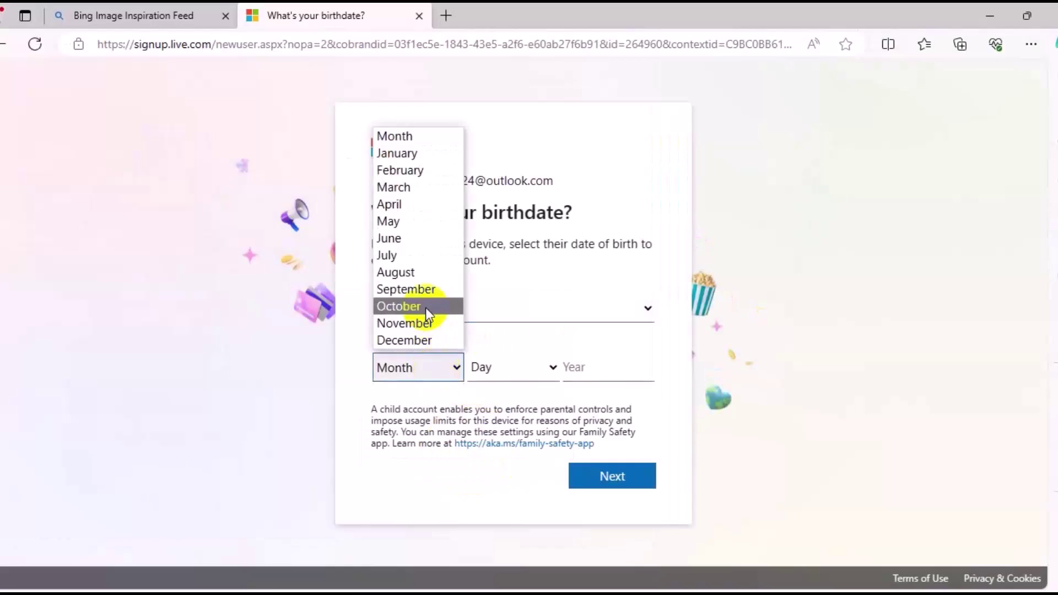
{"action": "left_click", "coordinate": [406, 290]}
{"action": "key", "text": "Tab"}
{"action": "key", "text": "4"}
{"action": "left_click", "coordinate": [593, 361]}
{"action": "type", "text": "1986"}
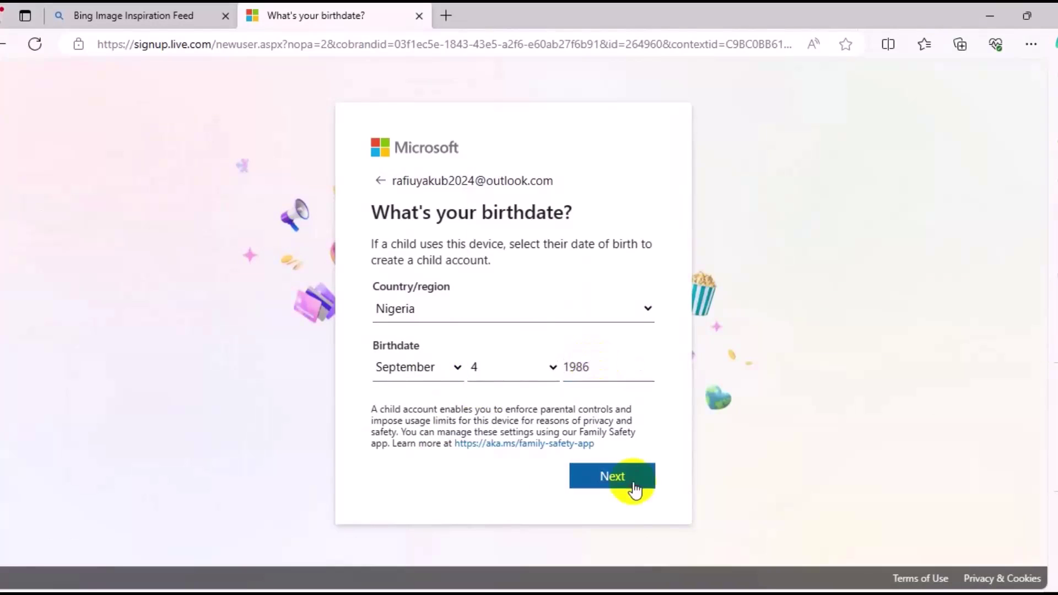
{"action": "left_click", "coordinate": [612, 477]}
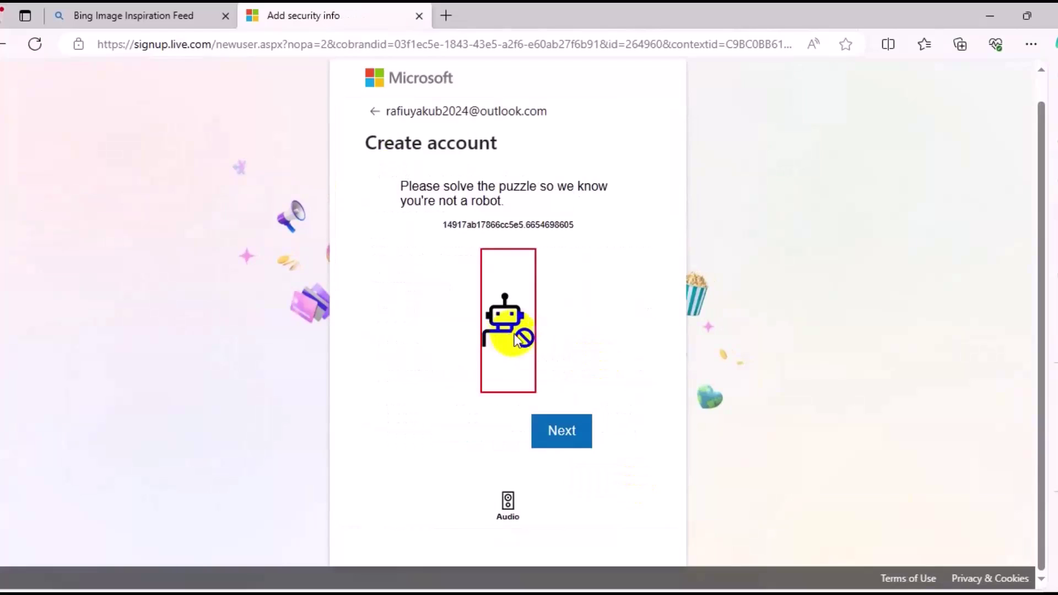
Start the verification and rotate the truck, then the car, to match the hand
{"action": "left_click", "coordinate": [562, 438]}
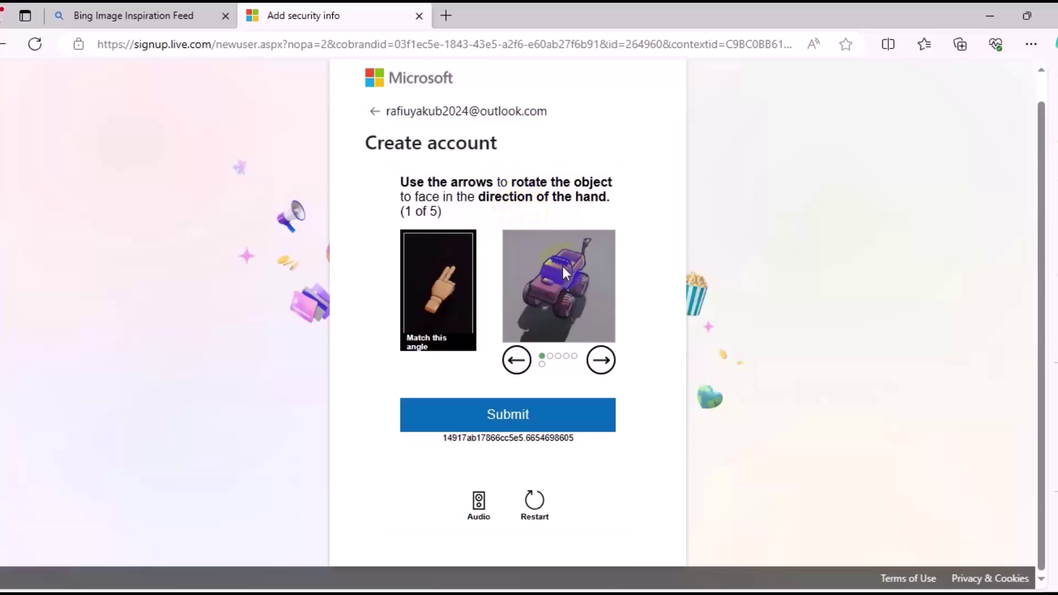
{"action": "left_click", "coordinate": [518, 361]}
{"action": "left_click", "coordinate": [518, 361]}
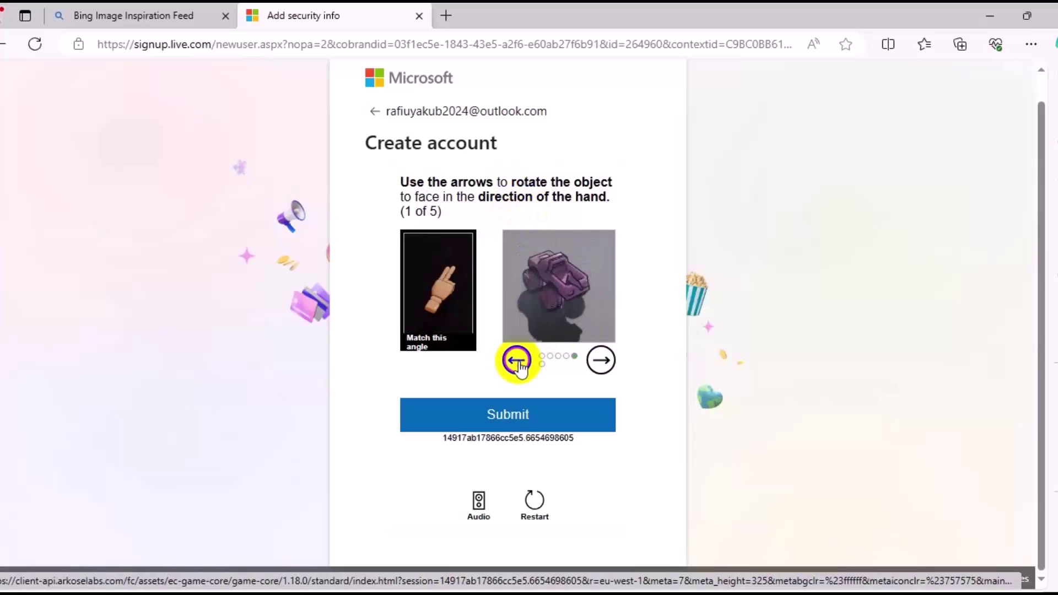
{"action": "left_click", "coordinate": [518, 361]}
{"action": "left_click", "coordinate": [566, 428]}
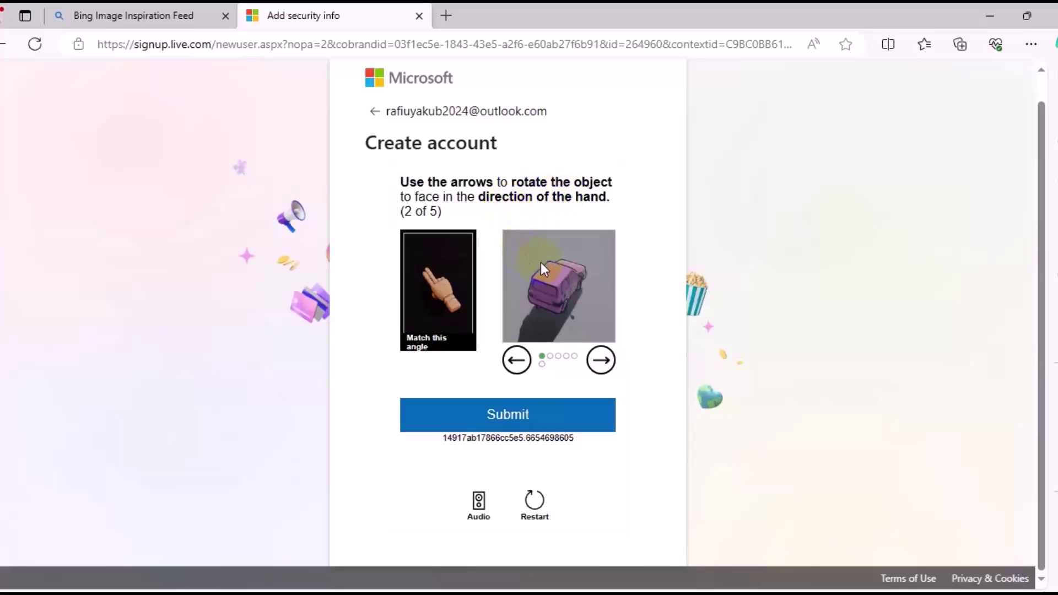
{"action": "left_click", "coordinate": [524, 359]}
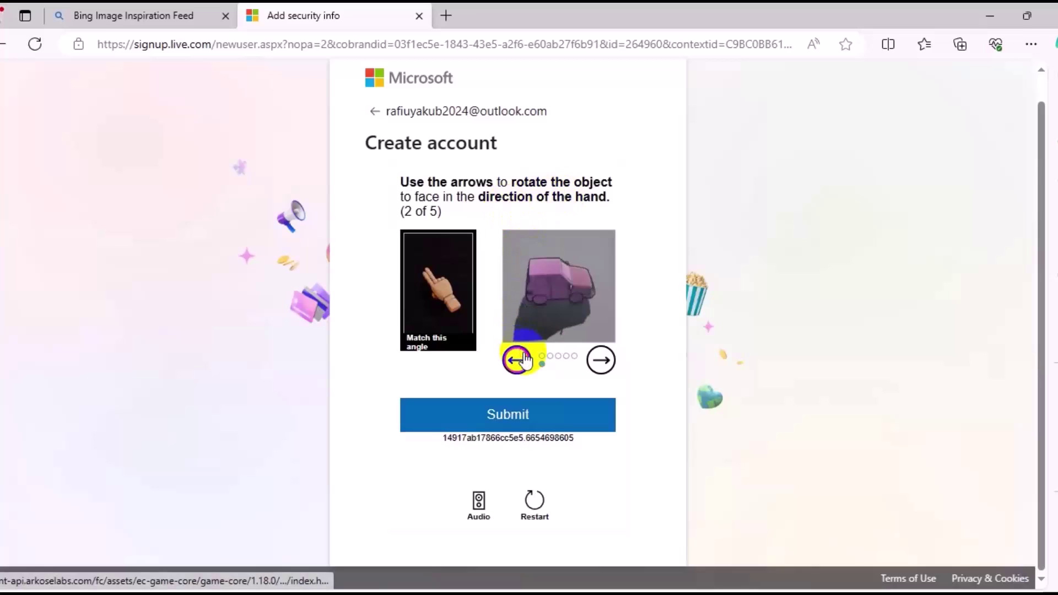
{"action": "left_click", "coordinate": [523, 359]}
{"action": "left_click", "coordinate": [523, 359]}
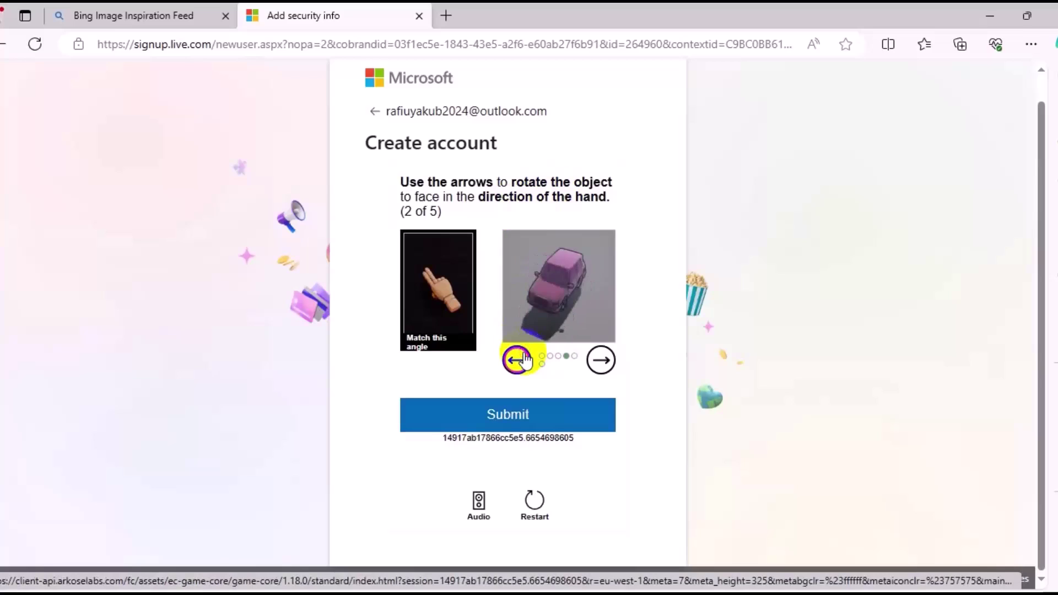
{"action": "left_click", "coordinate": [523, 359]}
{"action": "left_click", "coordinate": [524, 359]}
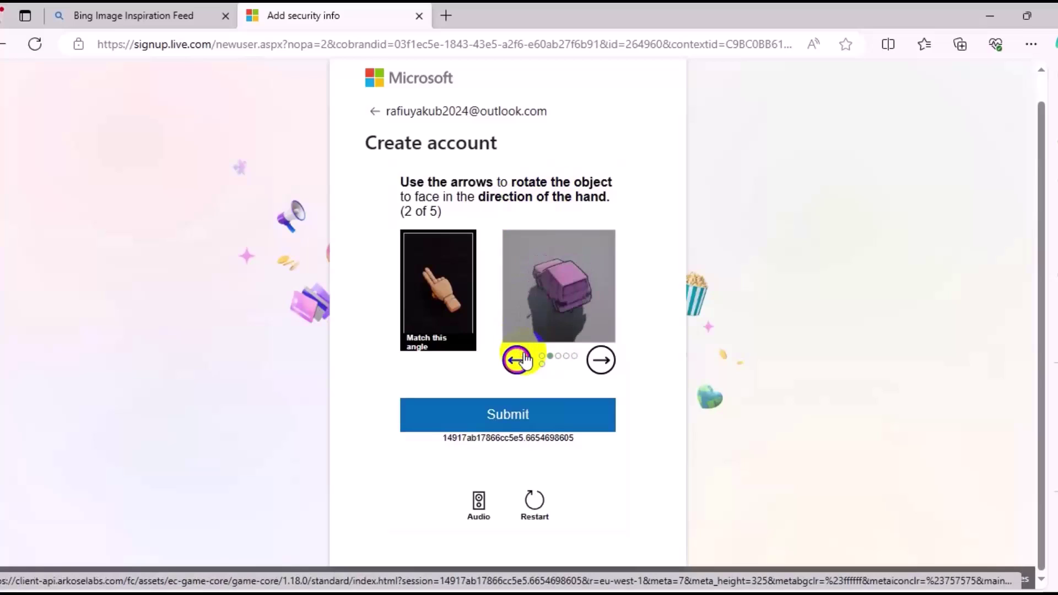
{"action": "left_click", "coordinate": [570, 408]}
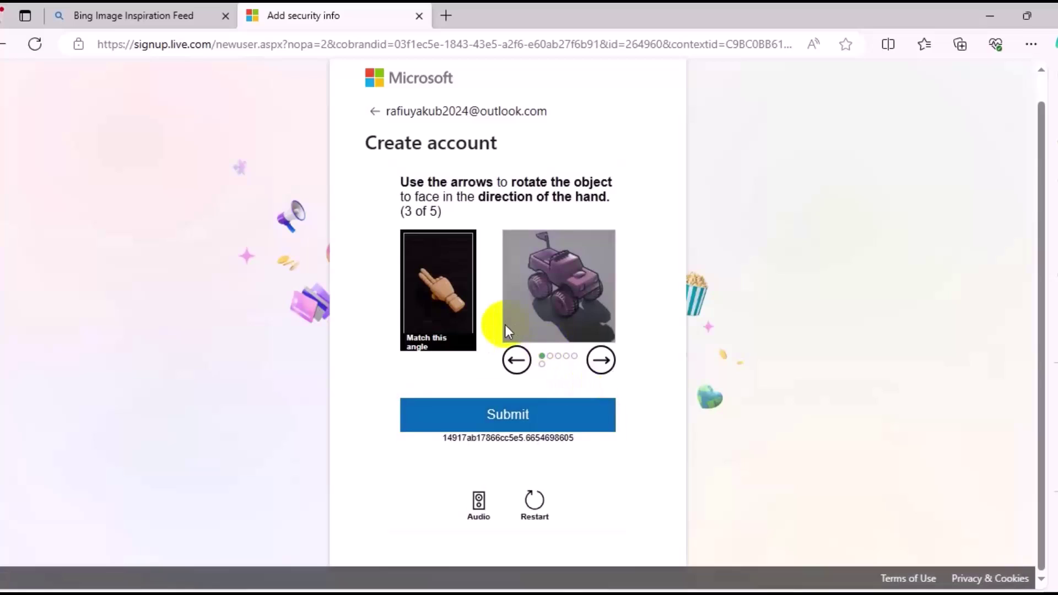
Rotate the monster truck, truck and scooter to match the hand, submitting each puzzle
{"action": "left_click", "coordinate": [517, 361]}
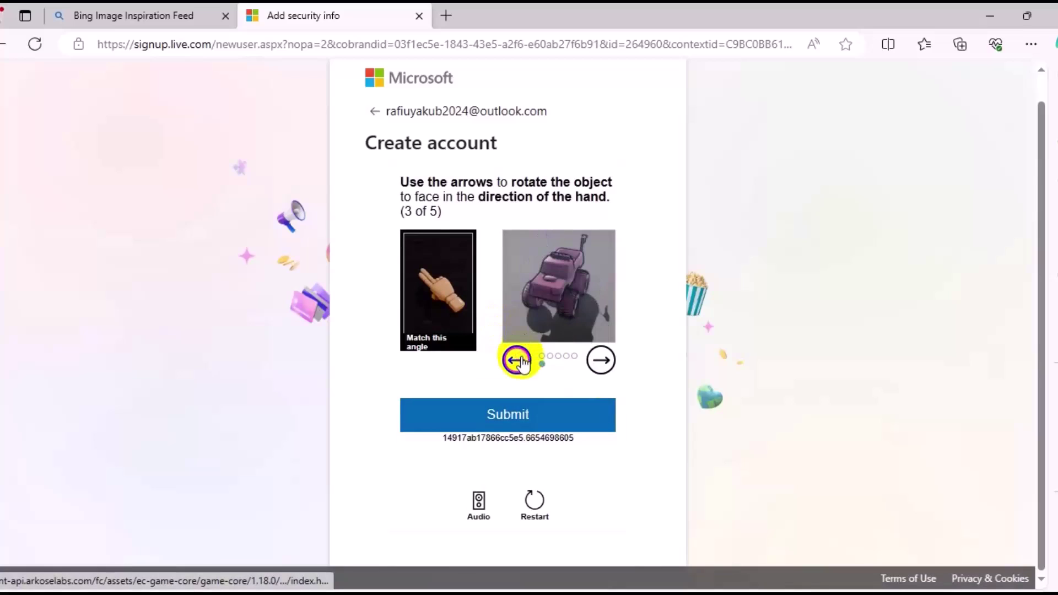
{"action": "left_click", "coordinate": [518, 361]}
{"action": "left_click", "coordinate": [518, 361]}
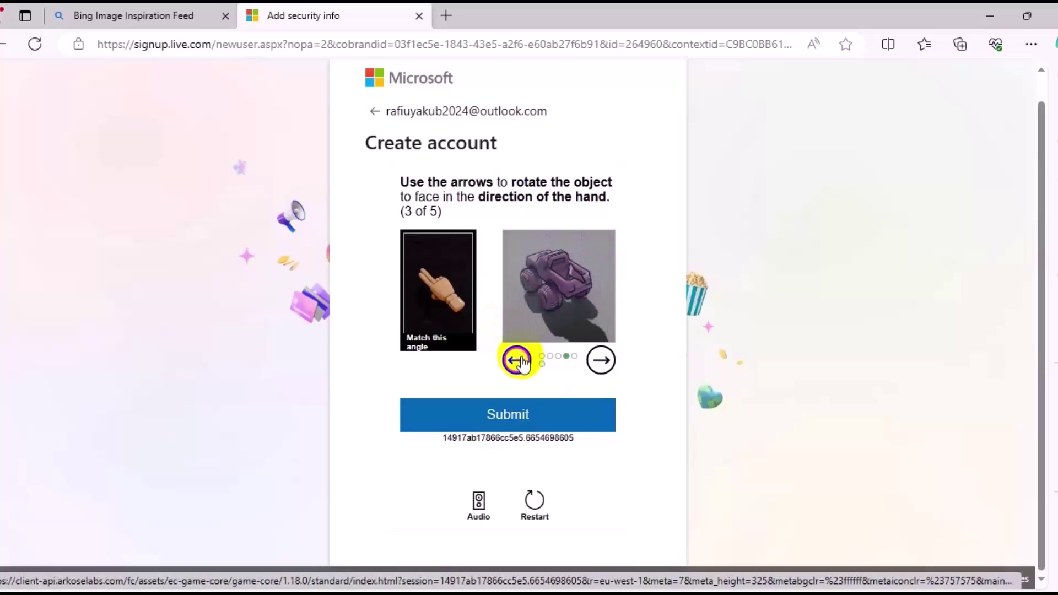
{"action": "left_click", "coordinate": [545, 420]}
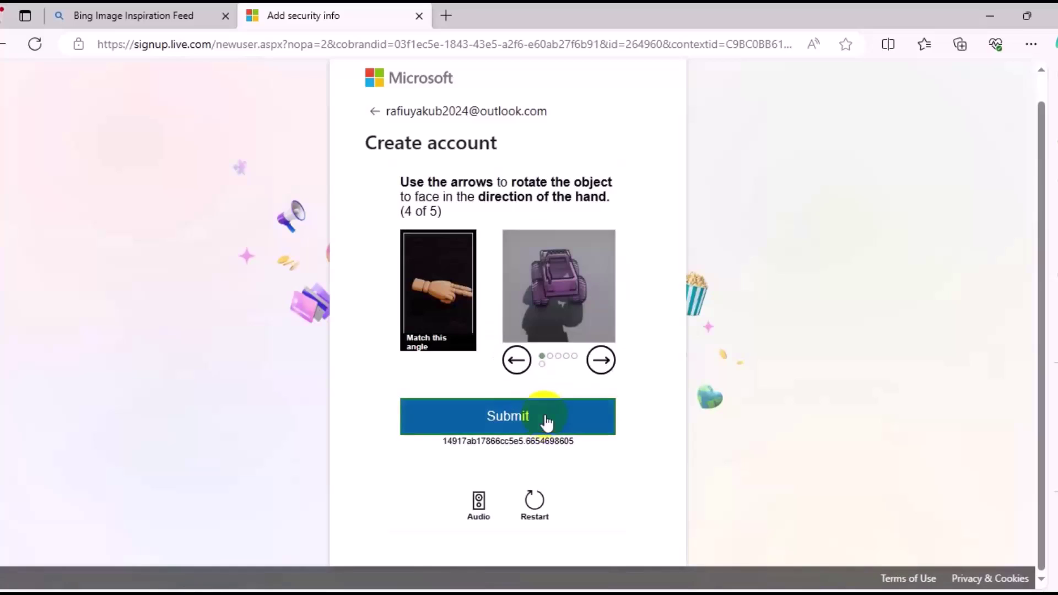
{"action": "left_click", "coordinate": [600, 362]}
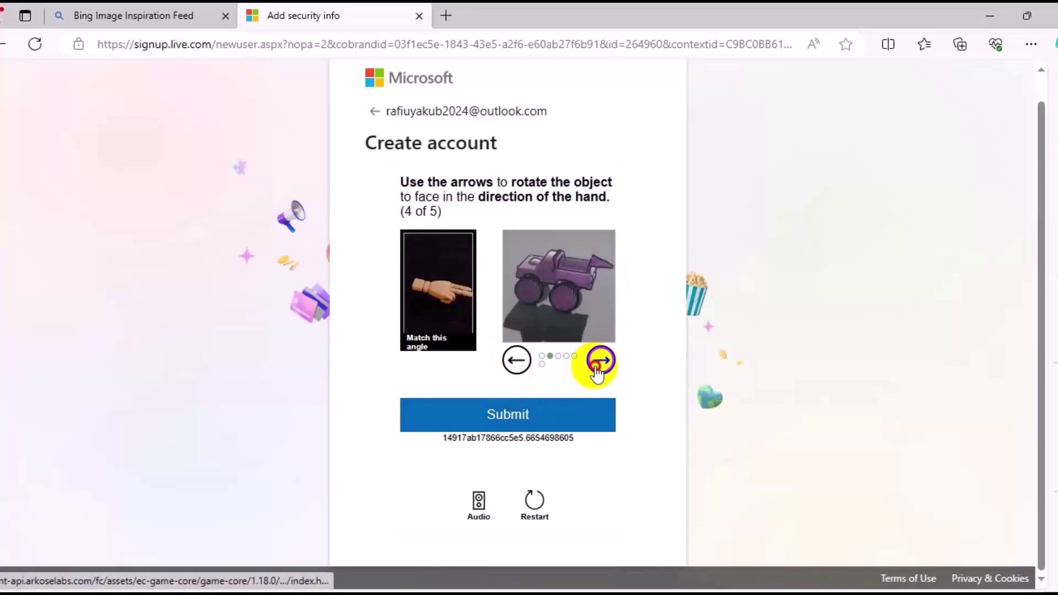
{"action": "left_click", "coordinate": [599, 364]}
{"action": "left_click", "coordinate": [598, 363]}
{"action": "left_click", "coordinate": [598, 364]}
{"action": "left_click", "coordinate": [569, 423]}
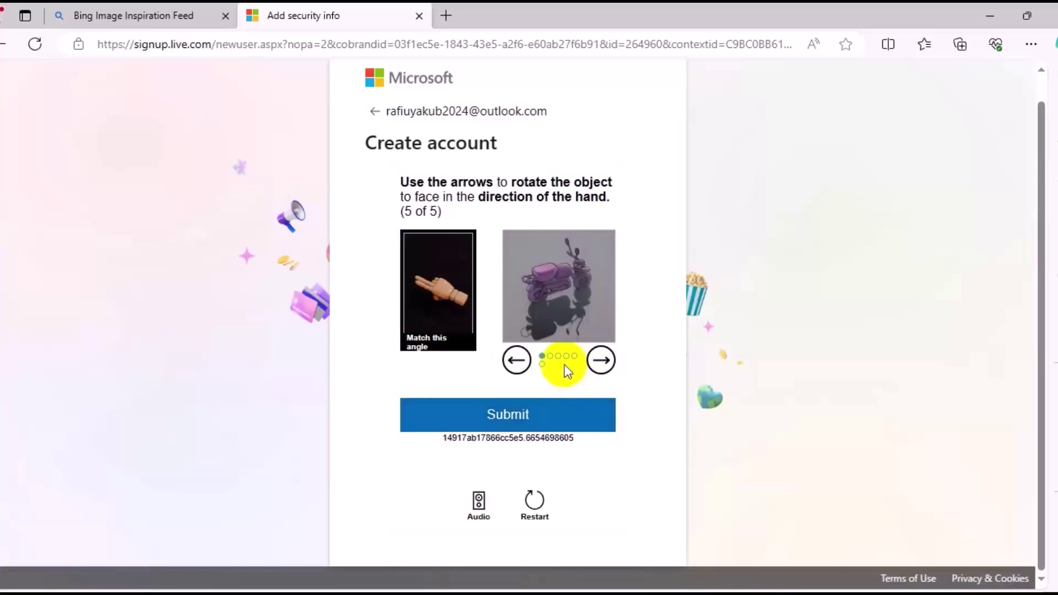
{"action": "left_click", "coordinate": [517, 364]}
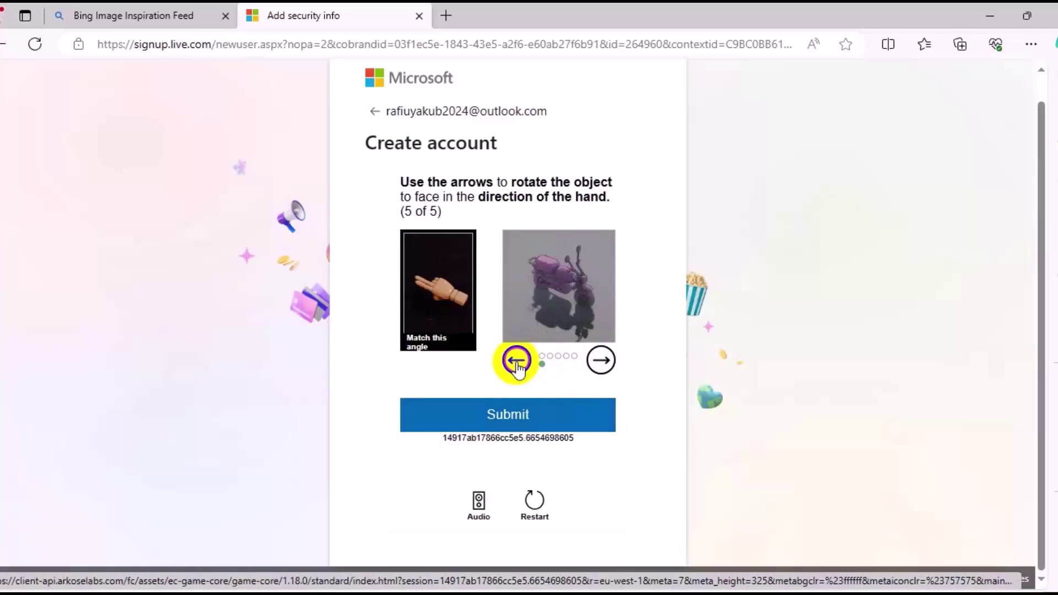
{"action": "left_click", "coordinate": [517, 364]}
{"action": "left_click", "coordinate": [517, 364]}
{"action": "left_click", "coordinate": [517, 363]}
{"action": "left_click", "coordinate": [534, 405]}
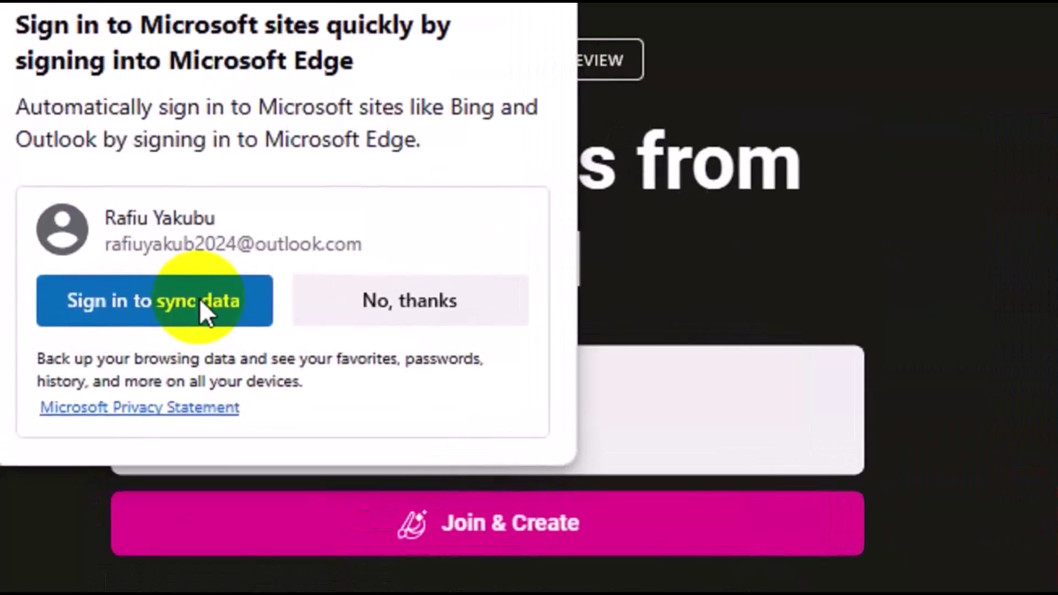
Sign in with the new account's password and confirm using it on this device
{"action": "left_click", "coordinate": [199, 302]}
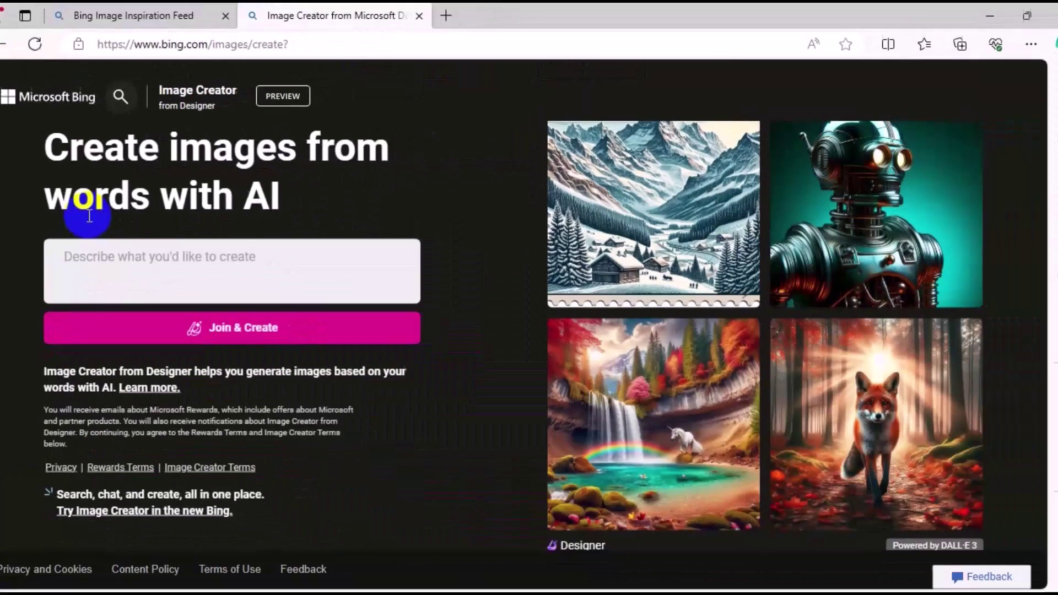
{"action": "left_click", "coordinate": [102, 295]}
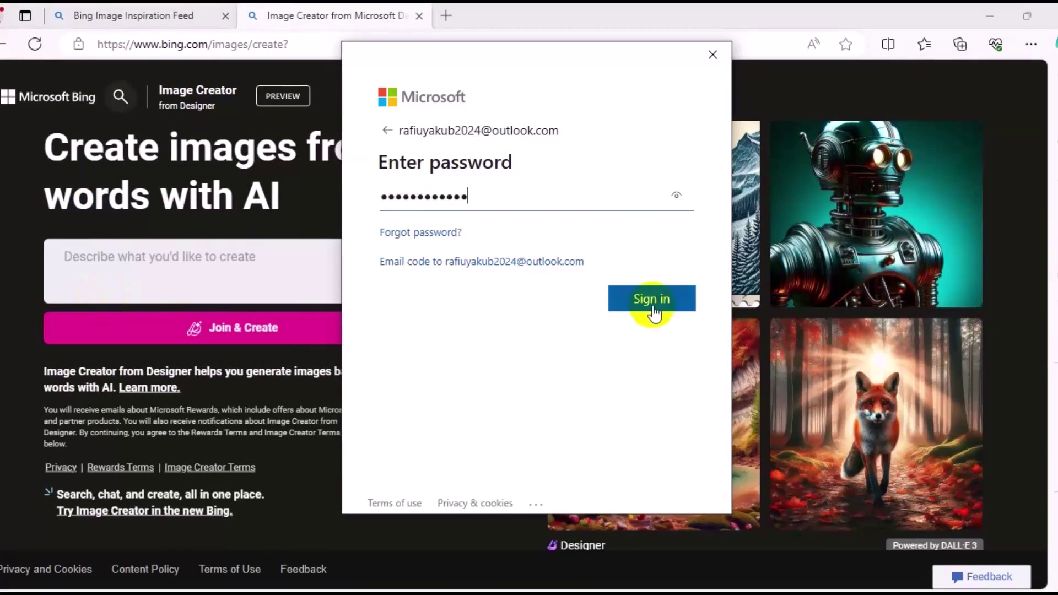
{"action": "left_click", "coordinate": [652, 305]}
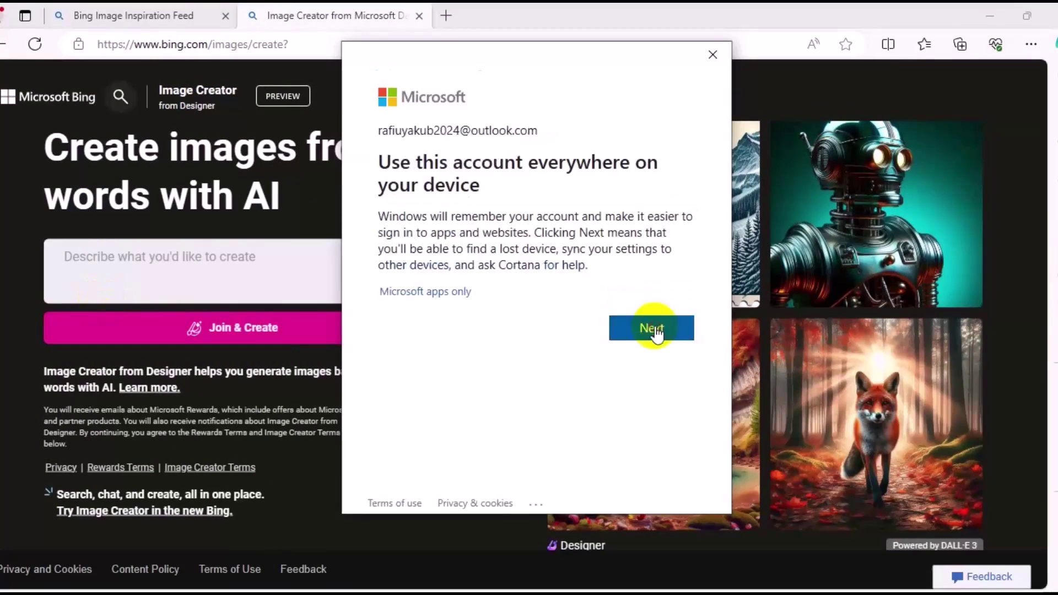
{"action": "left_click", "coordinate": [654, 327]}
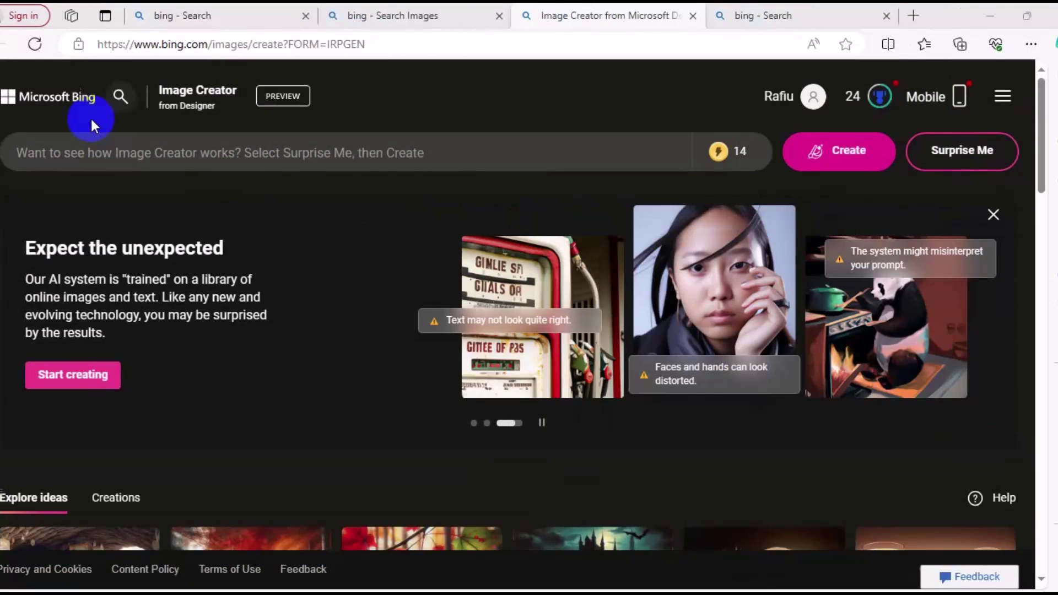
Paste the realistic 3D fat-man-grilling-giant-fish village prompt and generate the images
{"action": "left_click", "coordinate": [141, 165]}
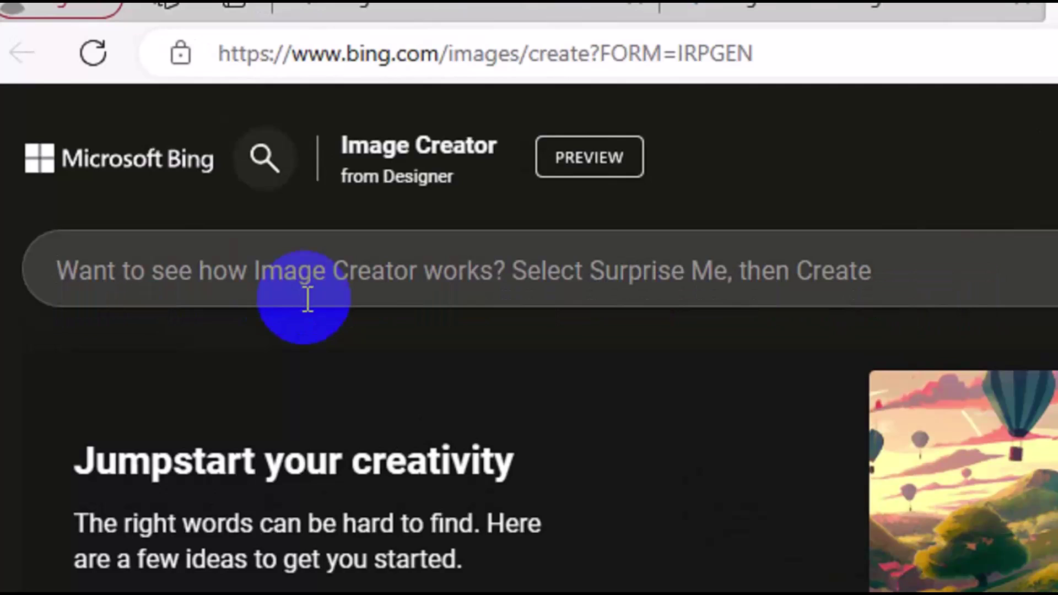
{"action": "key", "text": "ctrl+v"}
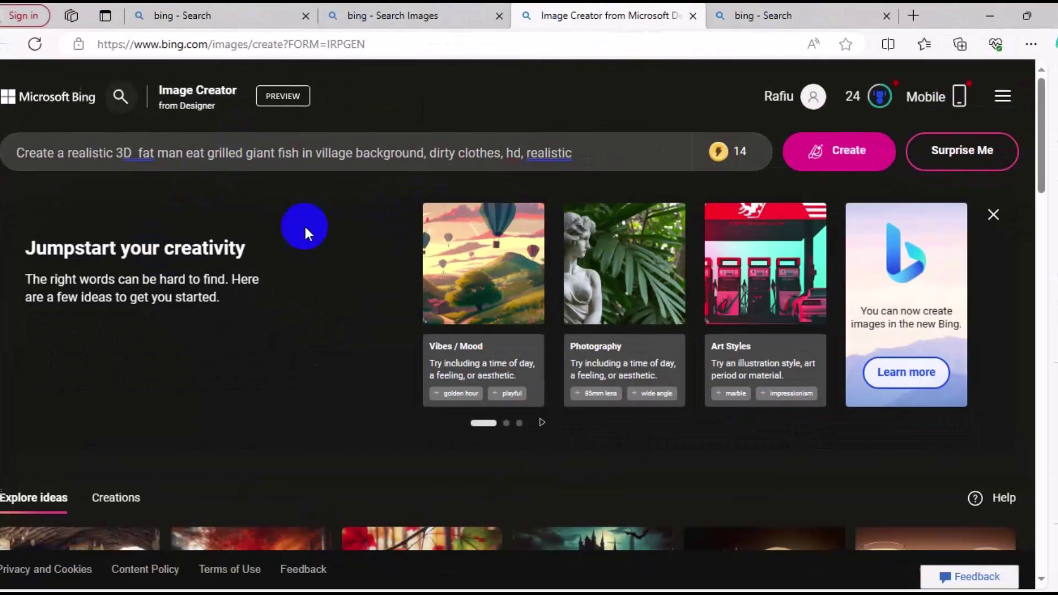
{"action": "left_click", "coordinate": [840, 156]}
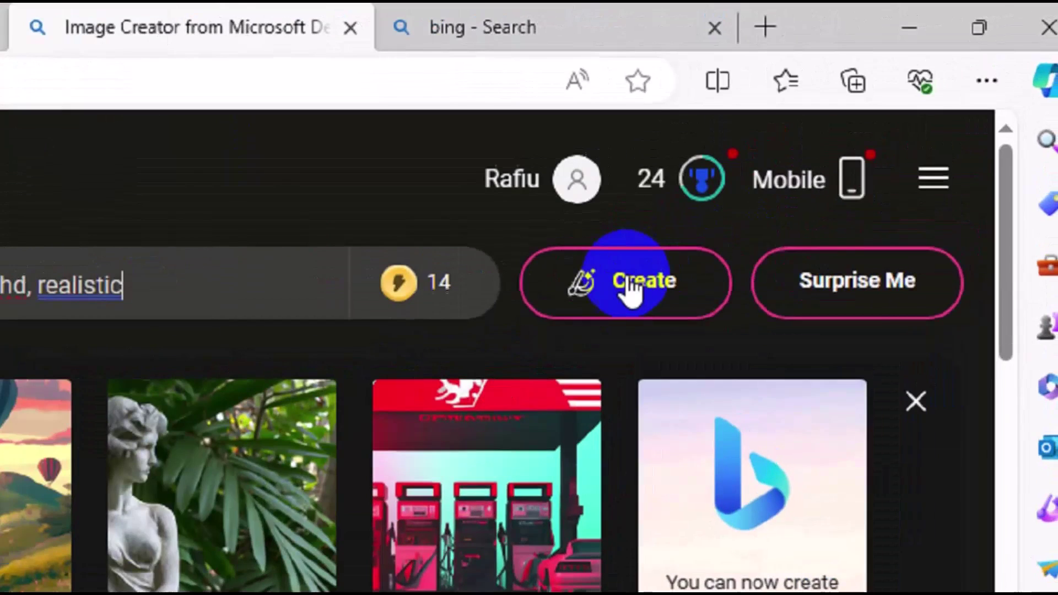
{"action": "left_click", "coordinate": [761, 202]}
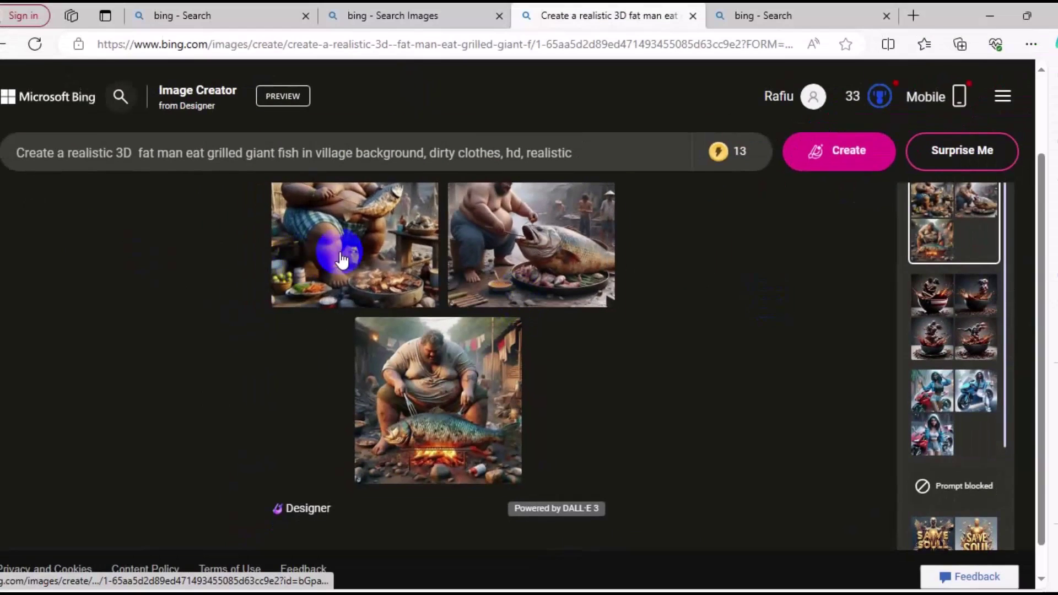
Browse the generated images full-size and download the man-with-giant-fish and fish-over-fire images
{"action": "left_click", "coordinate": [346, 255]}
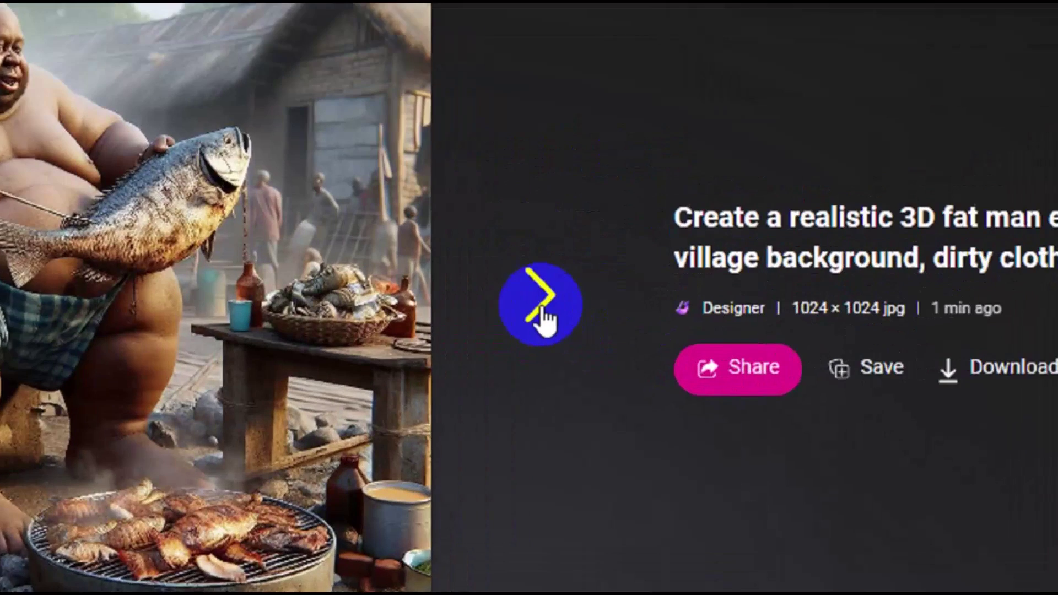
{"action": "left_click", "coordinate": [83, 208]}
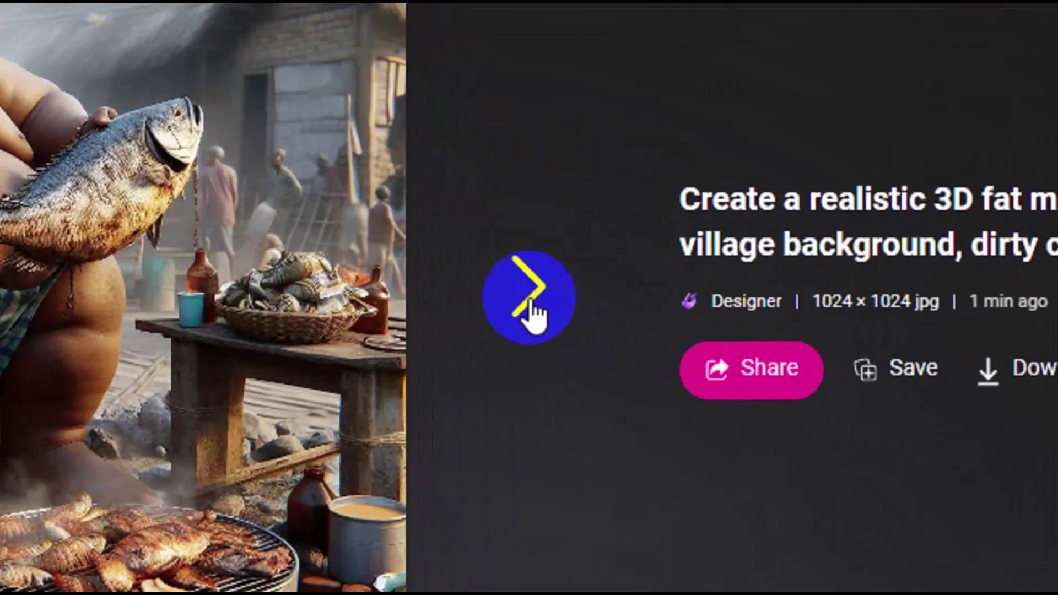
{"action": "left_click", "coordinate": [530, 302]}
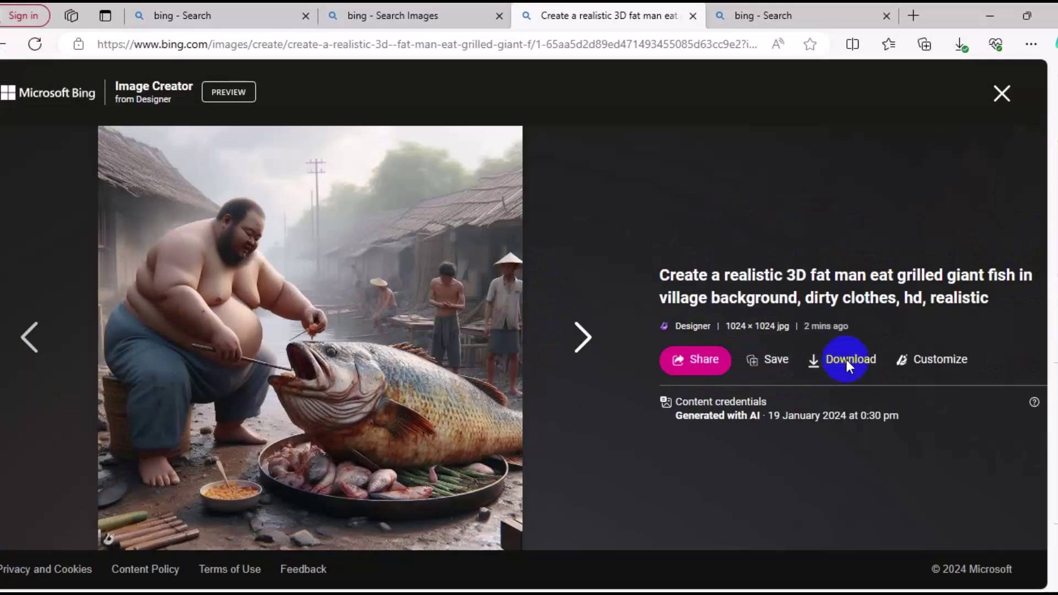
{"action": "left_click", "coordinate": [849, 363]}
{"action": "left_click", "coordinate": [582, 347]}
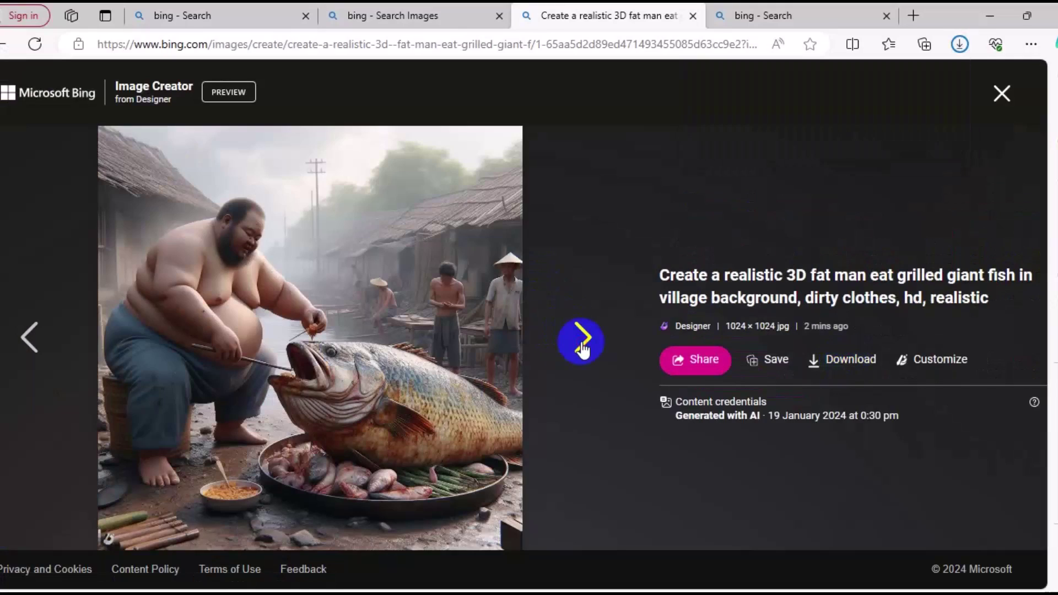
{"action": "left_click", "coordinate": [582, 347]}
{"action": "left_click", "coordinate": [857, 362]}
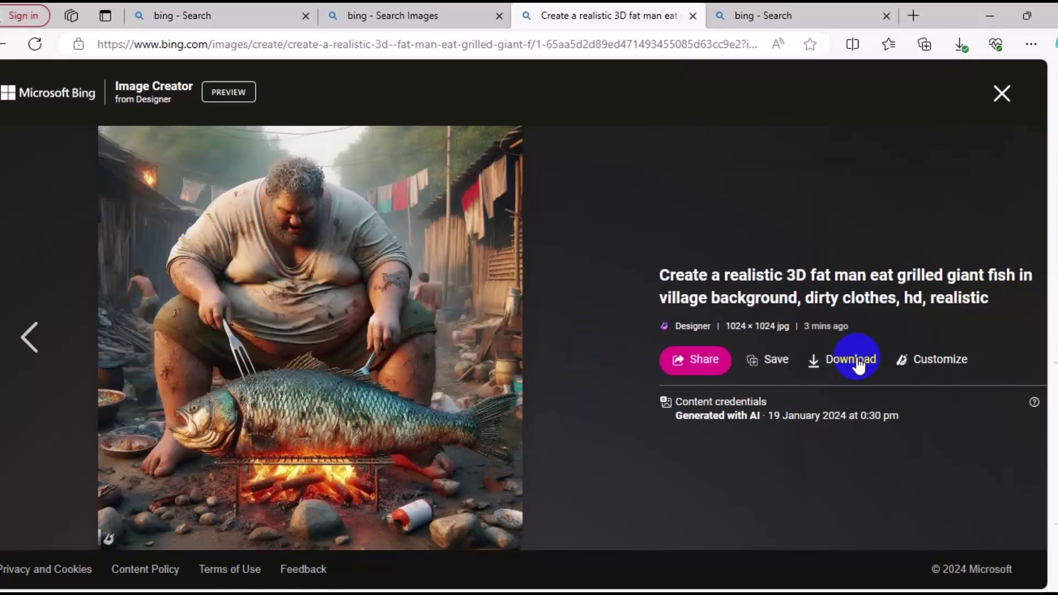